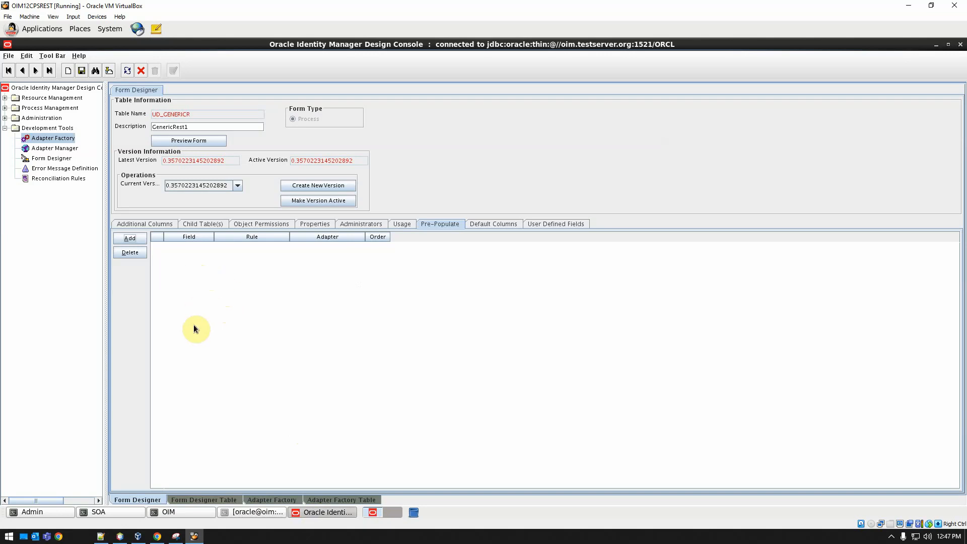
Review the form's Additional Columns and Pre-Populate tabs and the IT Resource field's default value cell.
left_click(144, 223)
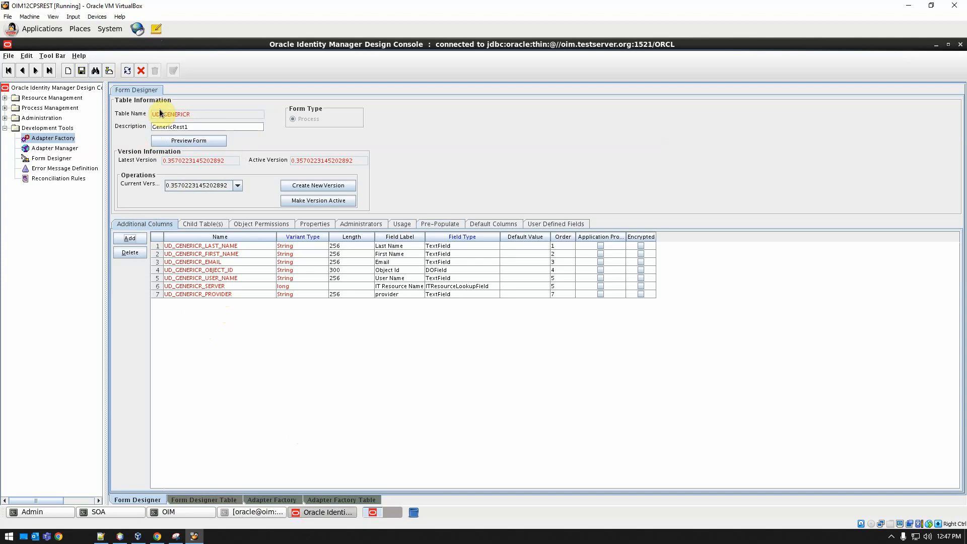
left_click(437, 225)
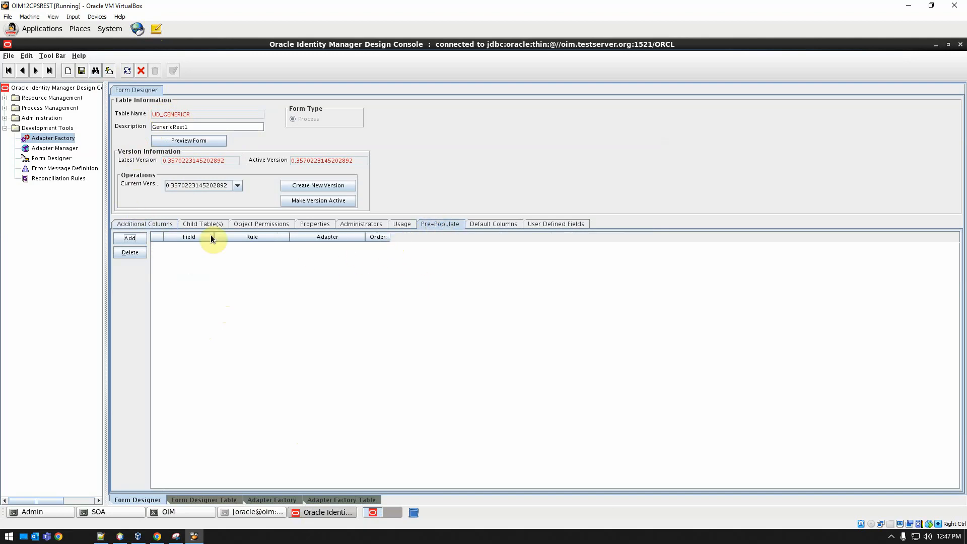
left_click(138, 224)
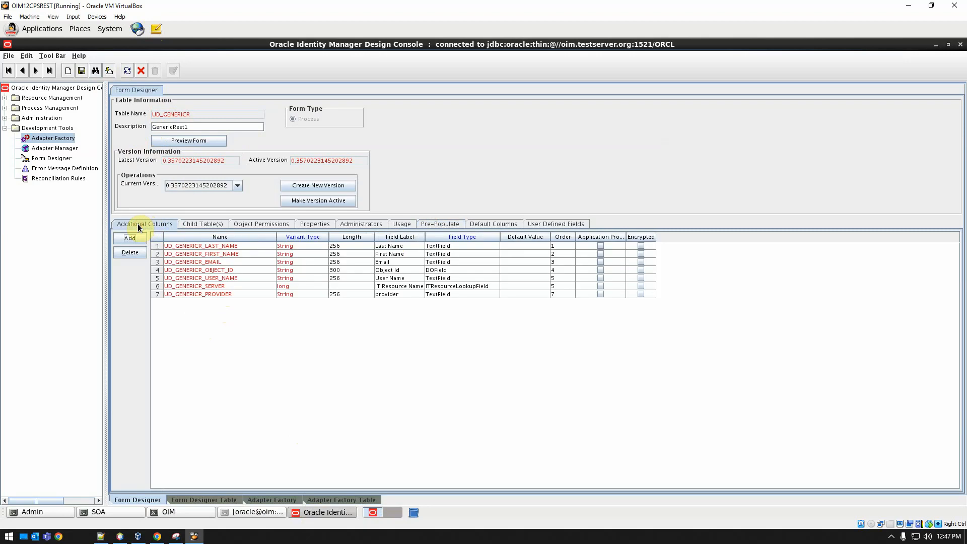
left_click(507, 287)
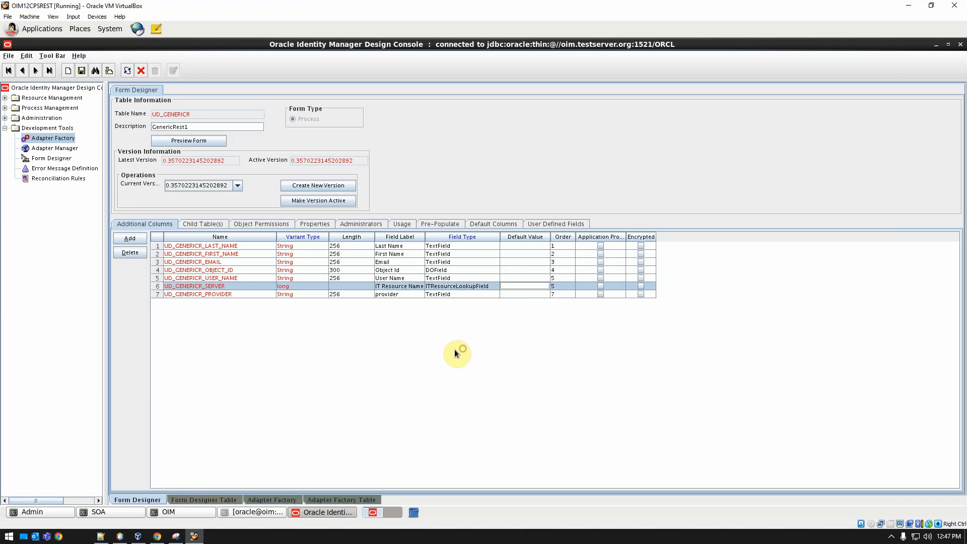
Create a new form version labelled PREPOPCR1, save it, and close the version dialog.
left_click(326, 188)
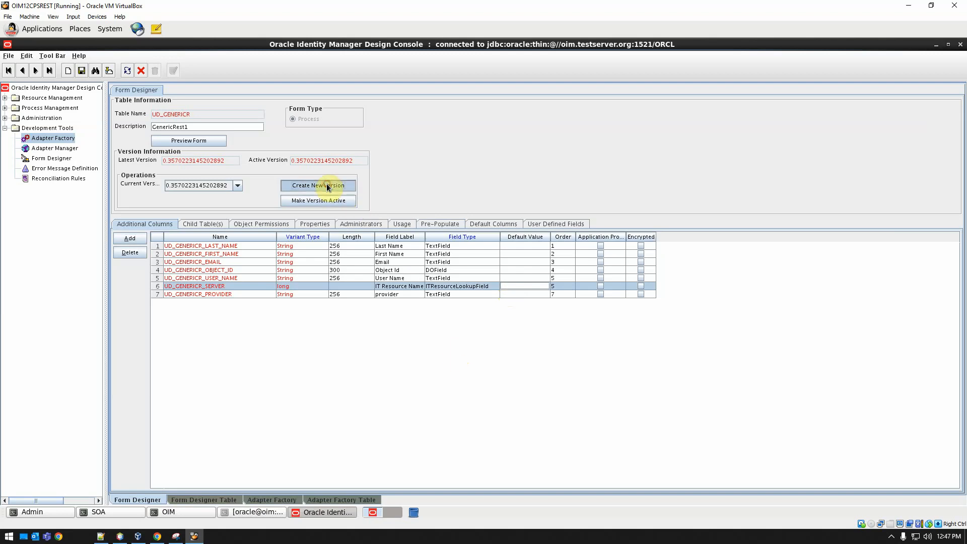
left_click_drag(528, 287, 428, 283)
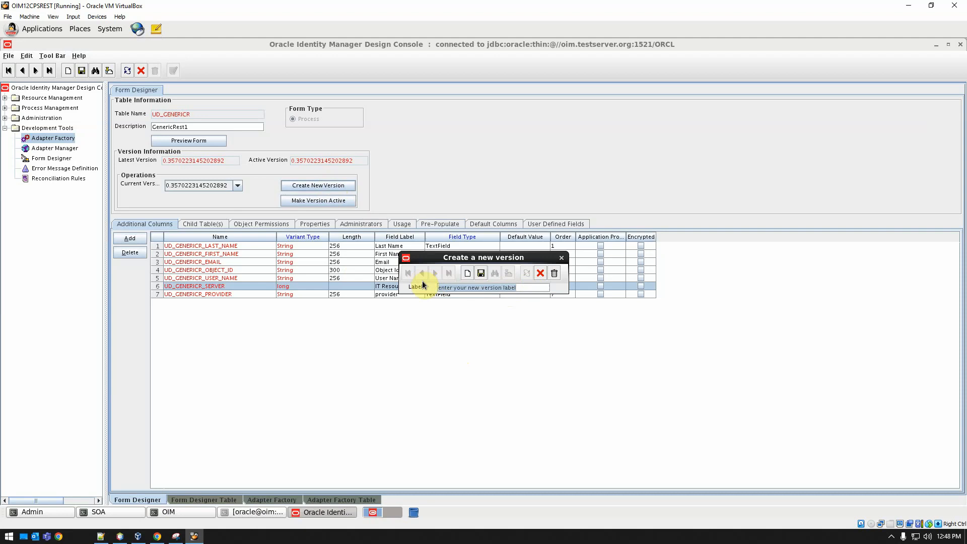
type("PREPOP")
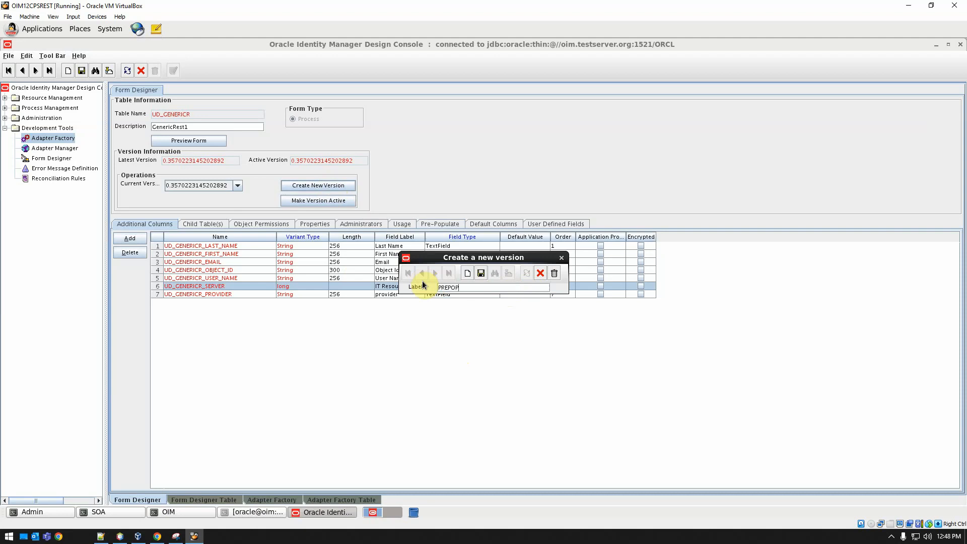
type("GR1")
left_click(480, 273)
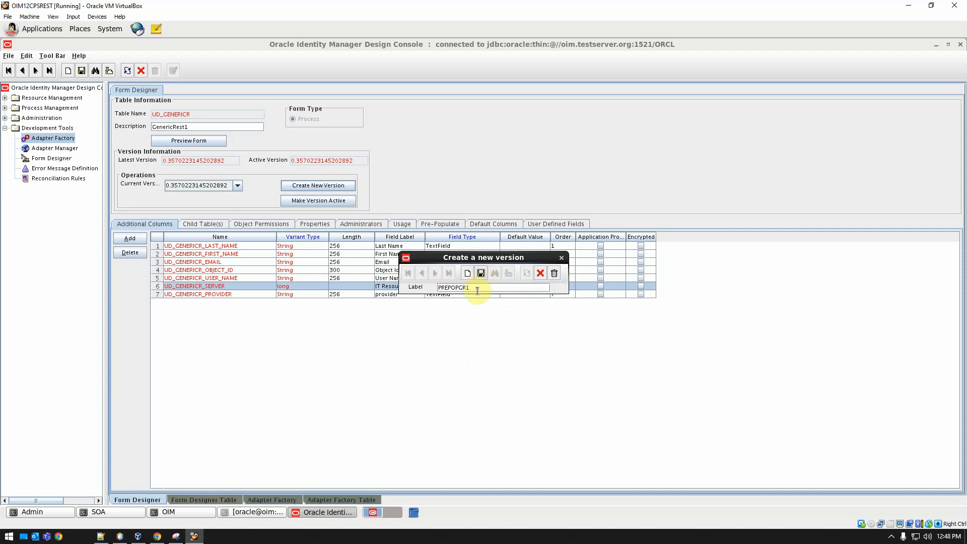
left_click(561, 258)
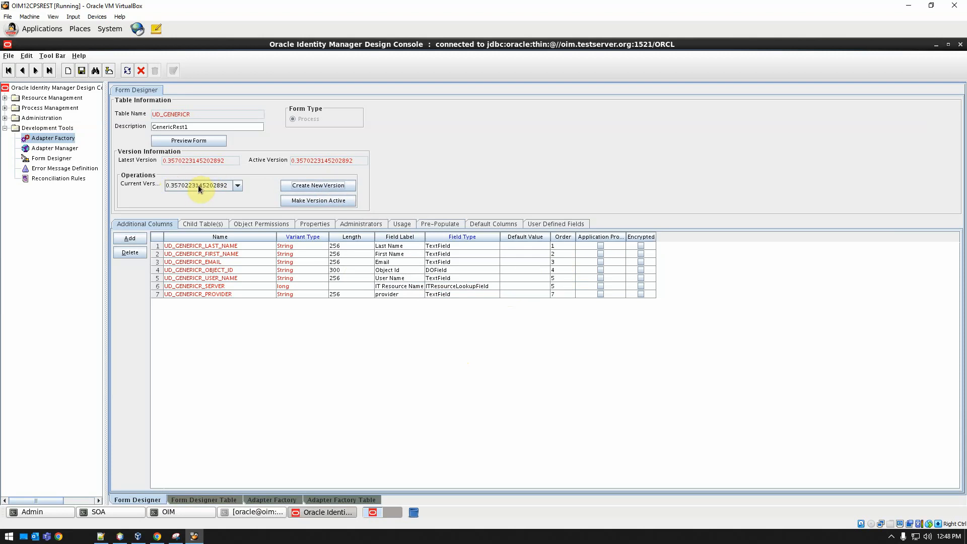
Switch the current version to PREPOPCR1 and set the IT Resource field's default value to GenericRest1.
left_click(240, 185)
left_click(197, 207)
double_click(517, 286)
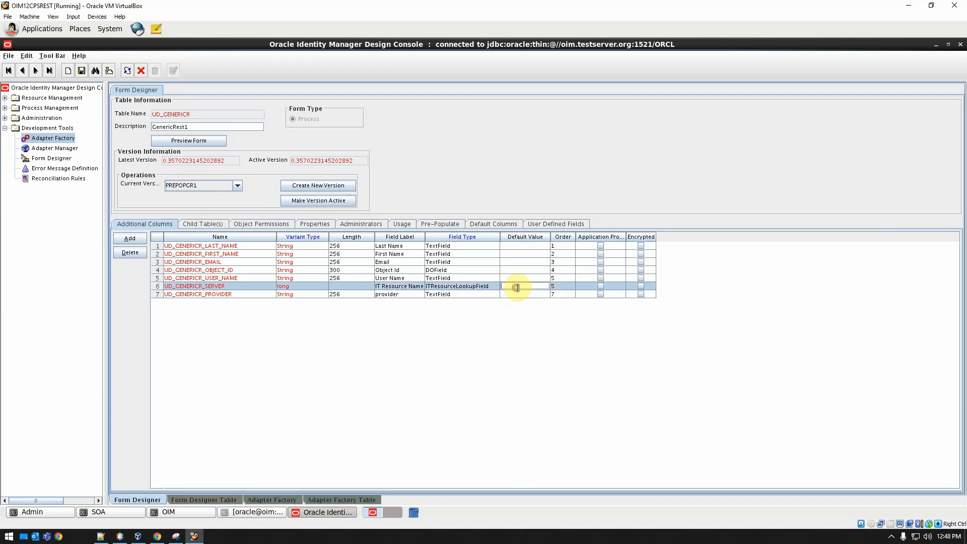
type("GenericRest1")
key("Return")
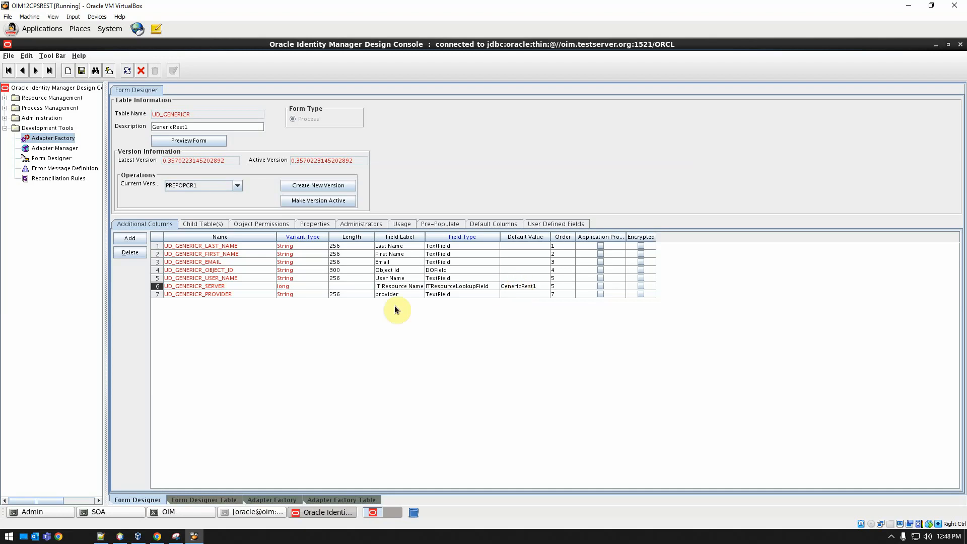
Add a pre-populate adapter entry and choose Last Name as its field.
left_click(439, 223)
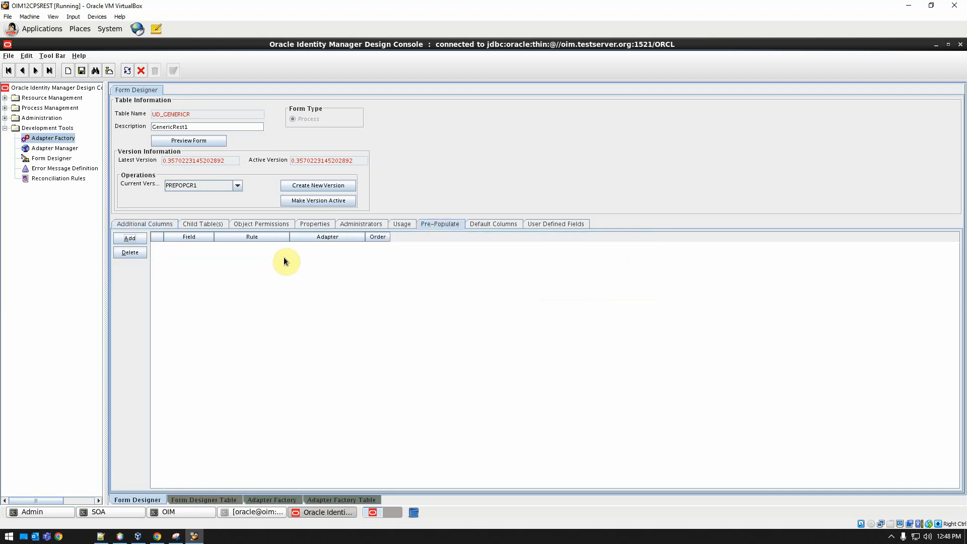
left_click(130, 238)
left_click(468, 184)
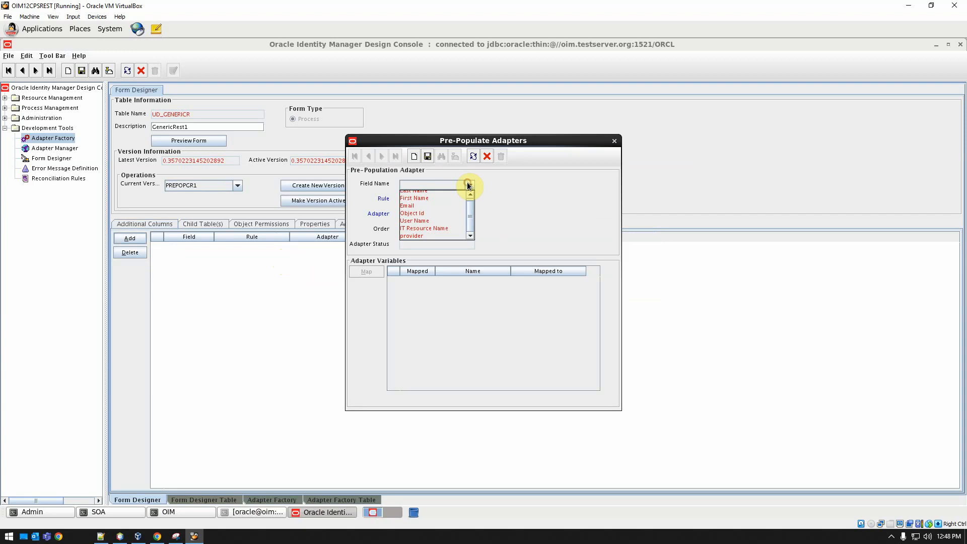
left_click(467, 184)
left_click(469, 182)
scroll(428, 194, "up", 1)
left_click(428, 194)
left_click(421, 202)
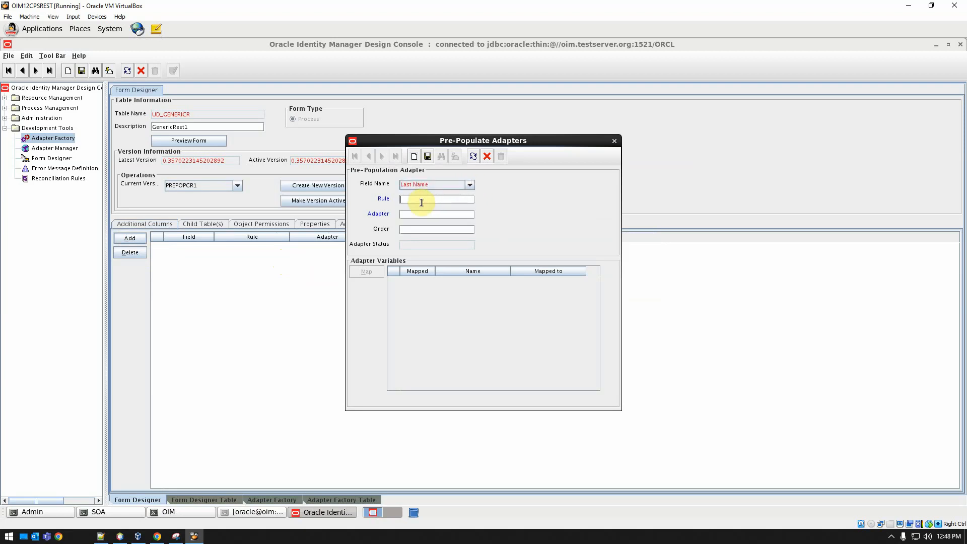
Set the entry's rule to Default, adapter to prepopString, order 1, and save it.
double_click(421, 202)
left_click(403, 232)
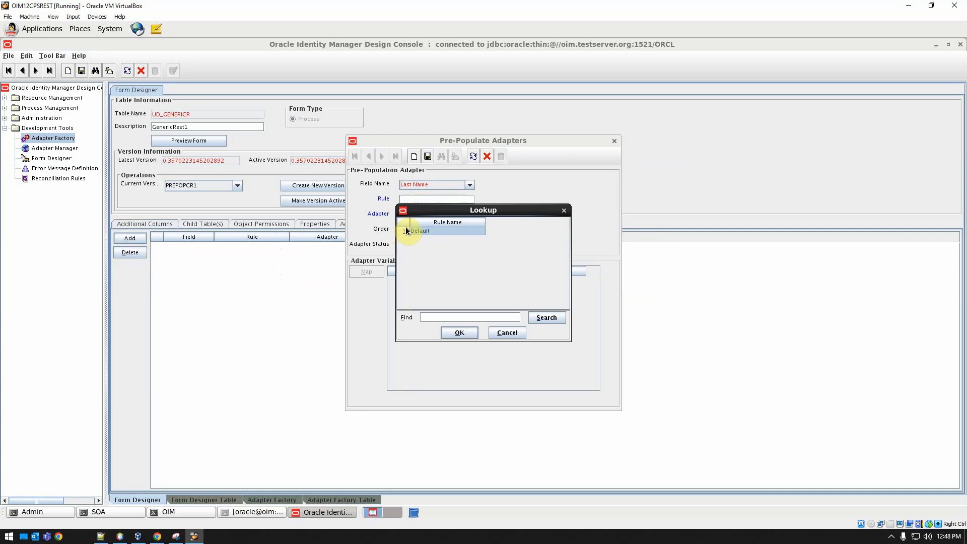
double_click(404, 232)
double_click(409, 214)
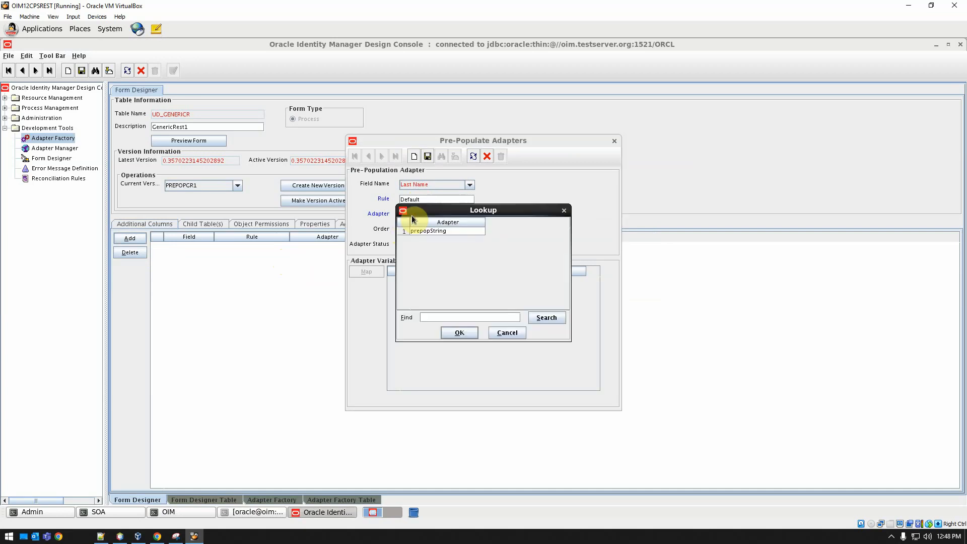
double_click(404, 232)
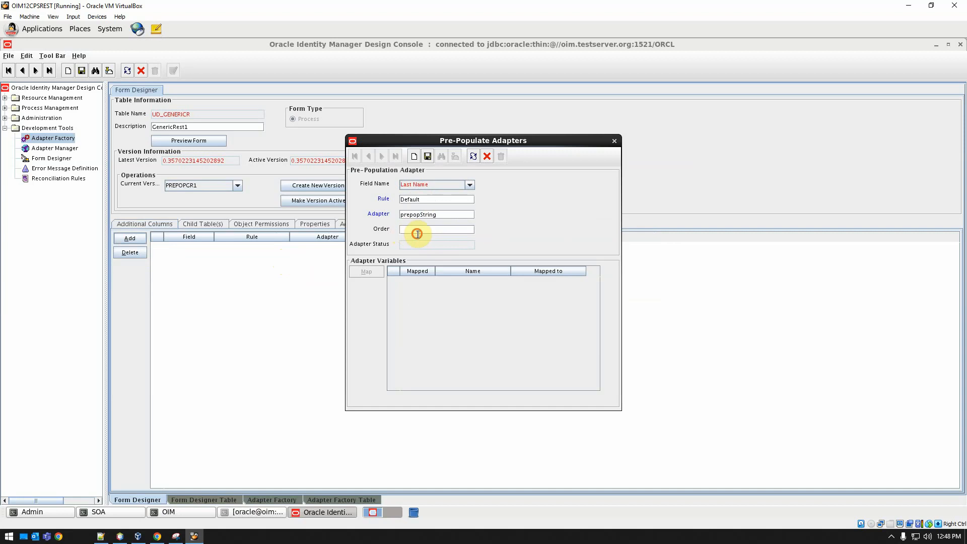
left_click(417, 229)
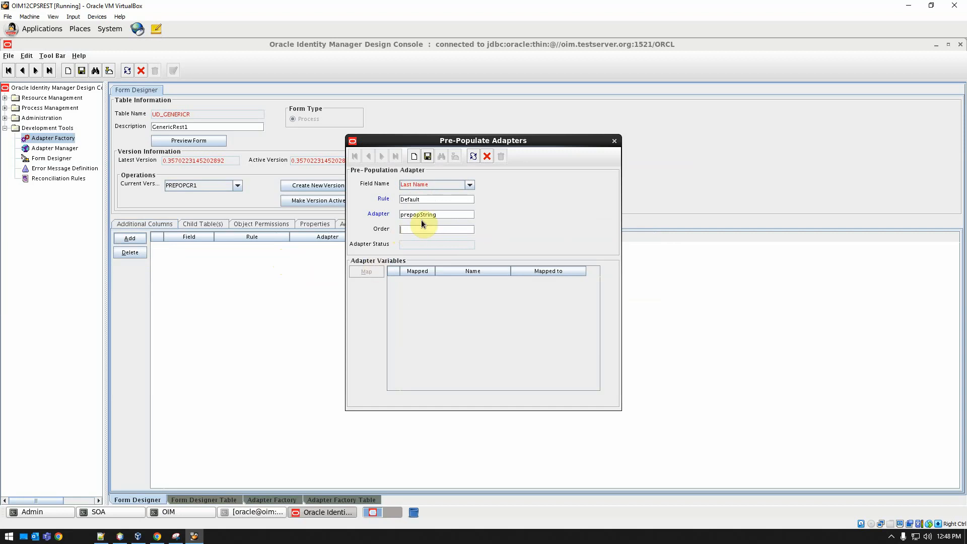
left_click(427, 156)
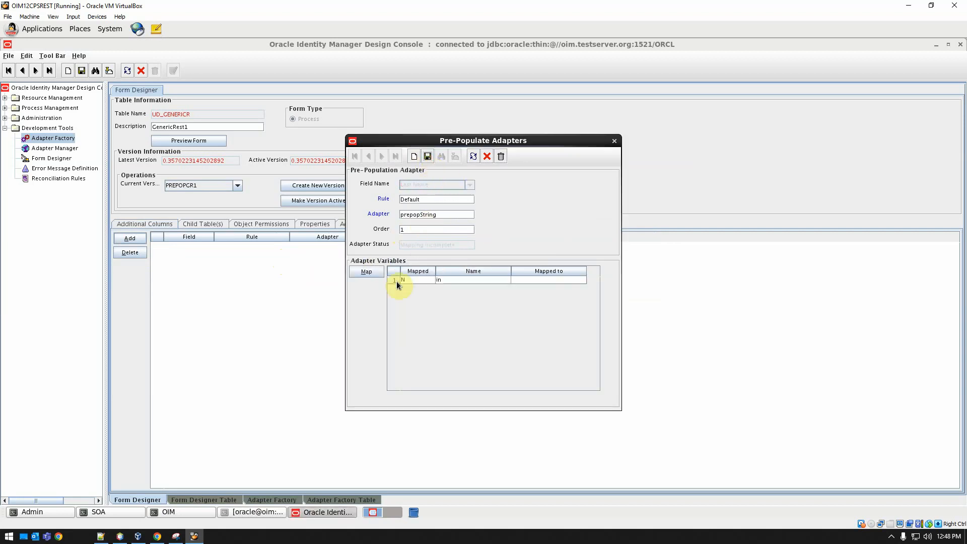
Map the adapter variable in to User Definition with qualifier Last Name, save, and close both dialogs.
double_click(393, 280)
left_click(457, 269)
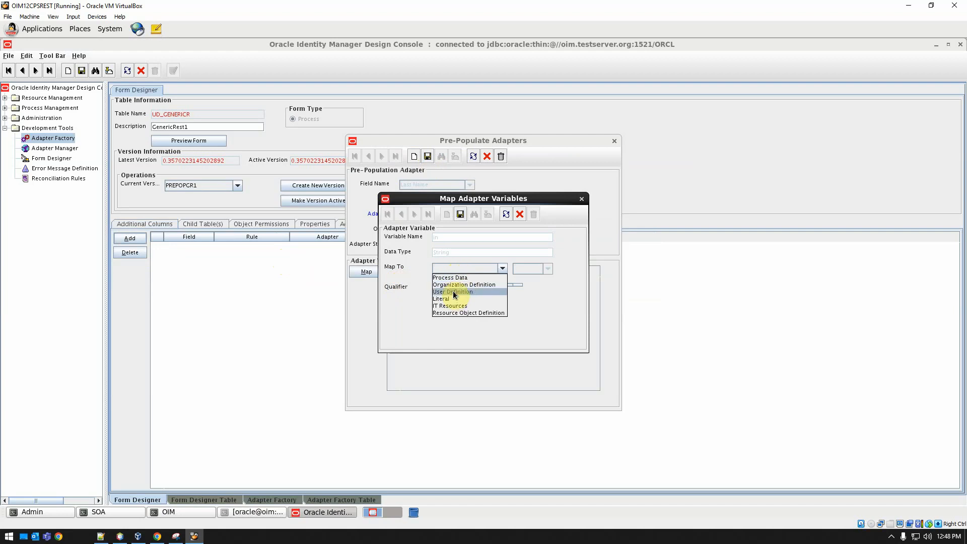
left_click(452, 291)
left_click(454, 289)
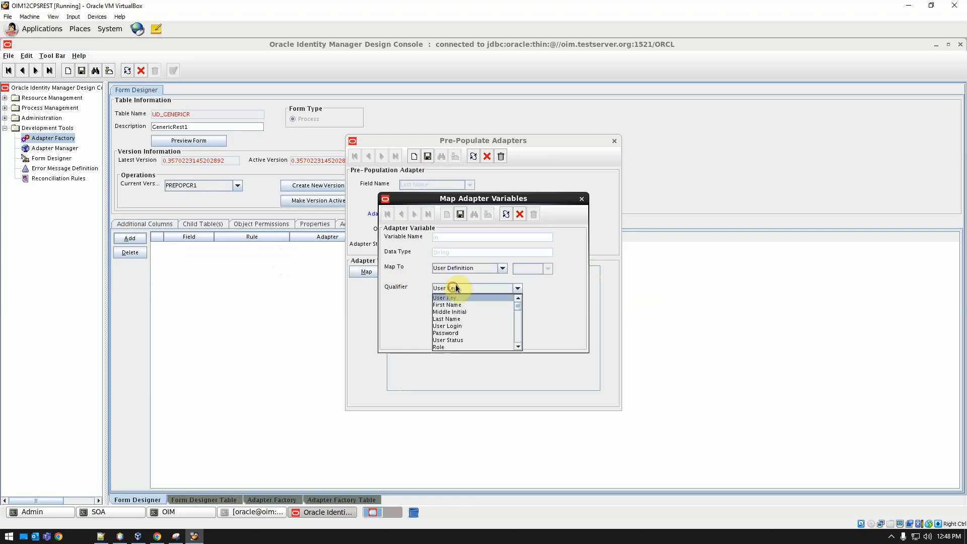
key("Down")
key("Down")
key("Down")
key("Return")
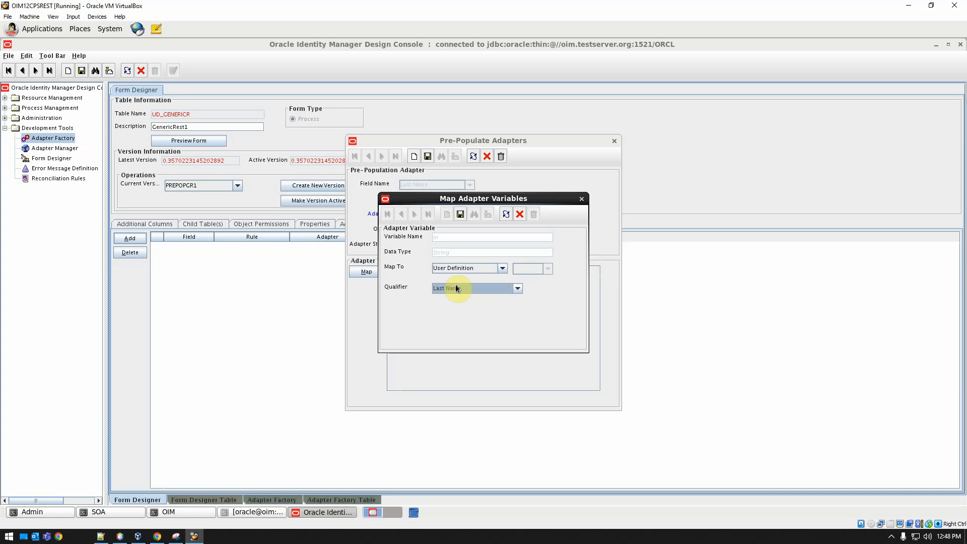
key("ctrl+s")
left_click(523, 214)
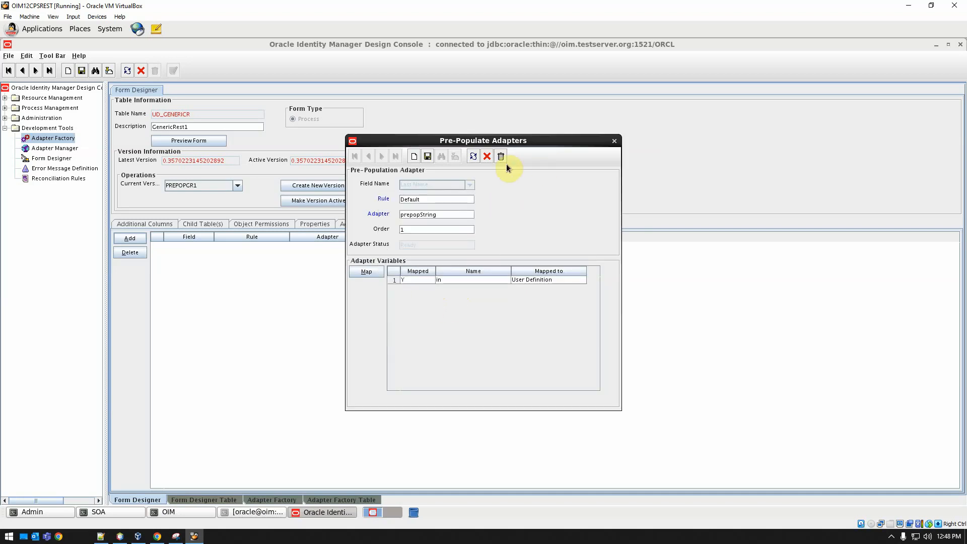
left_click(487, 157)
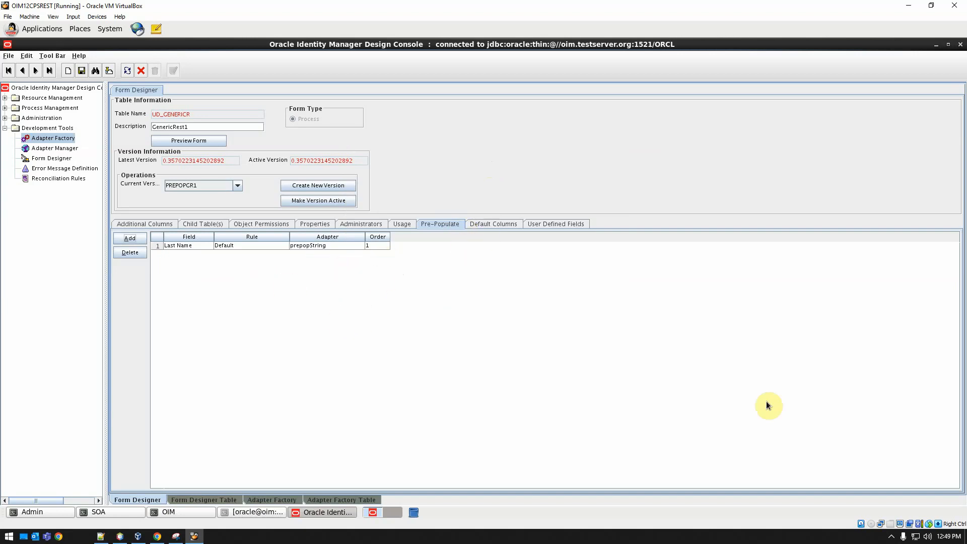
right_click(891, 537)
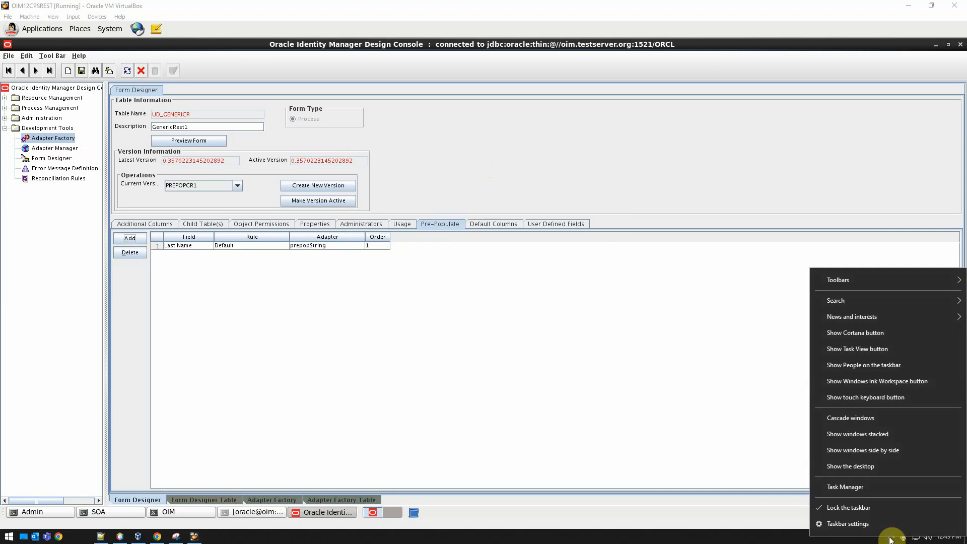
left_click(890, 538)
right_click(909, 519)
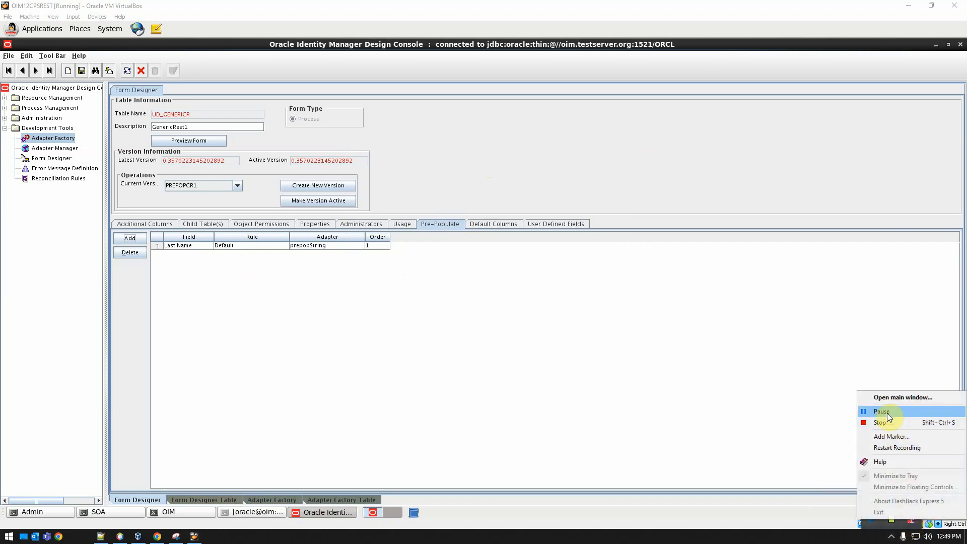
left_click(886, 412)
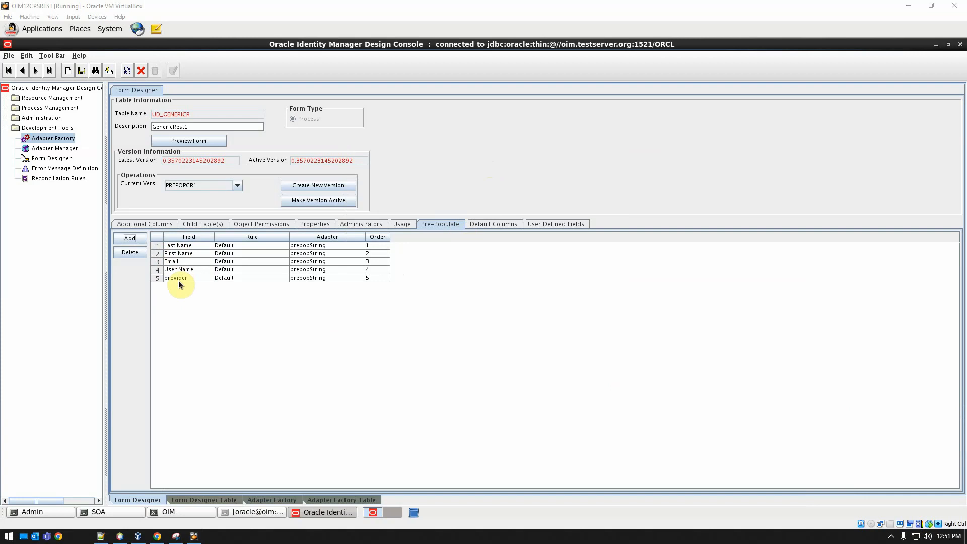
Inspect the provider field's pre-populate adapter and its variable mapping.
double_click(156, 279)
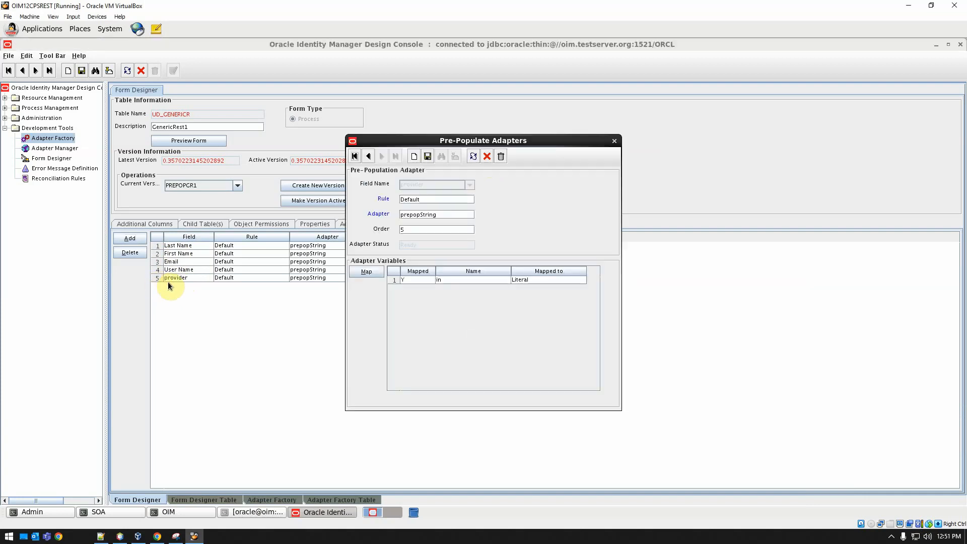
double_click(393, 281)
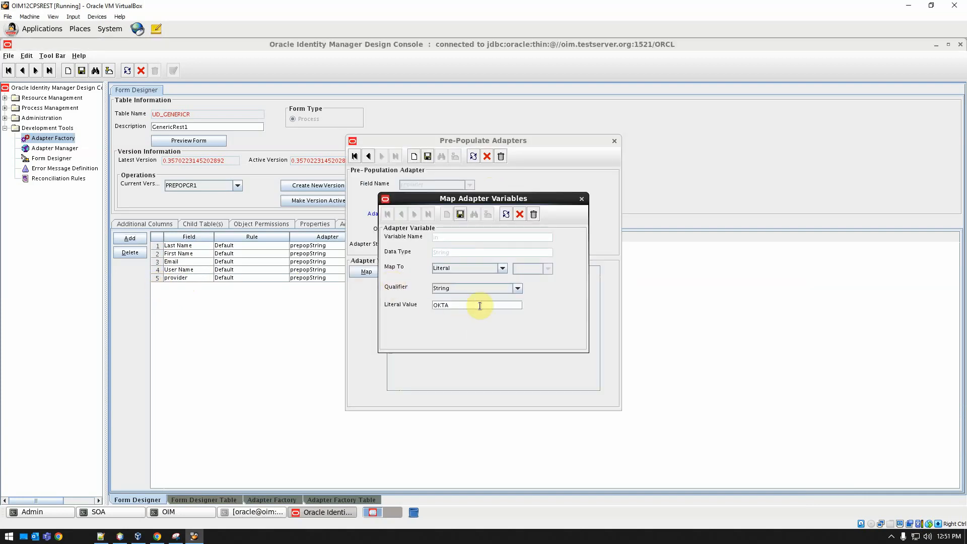
left_click(520, 214)
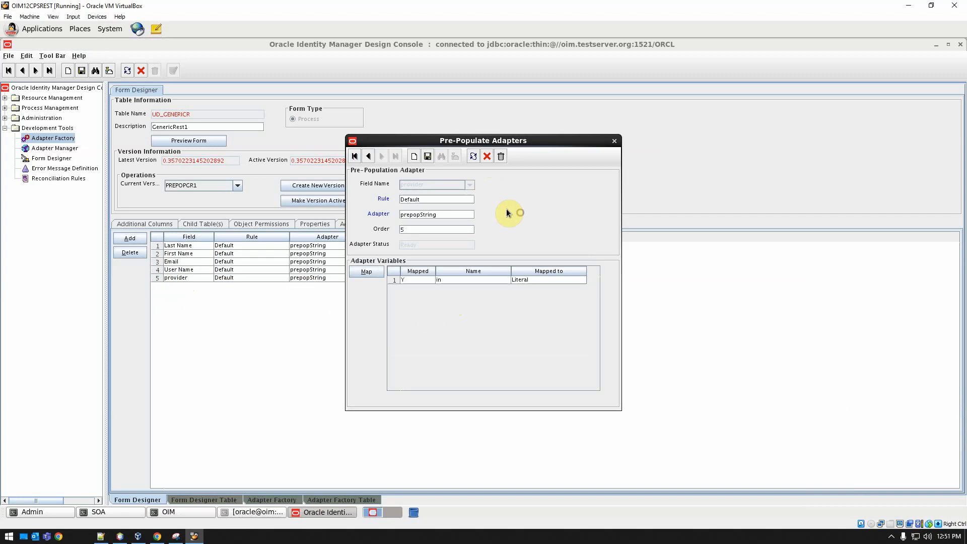
left_click(486, 156)
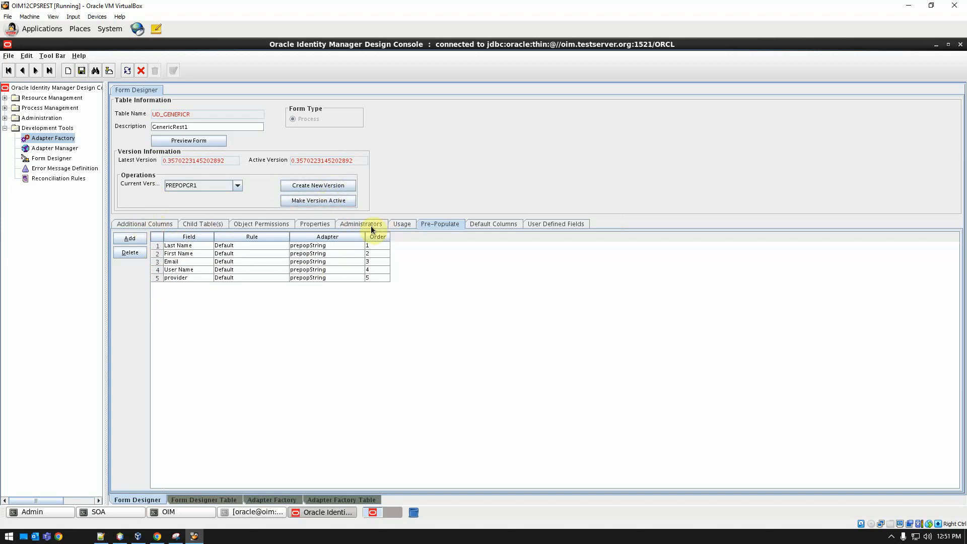
Save the form and make version PREPOPCR1 the active version.
left_click(143, 224)
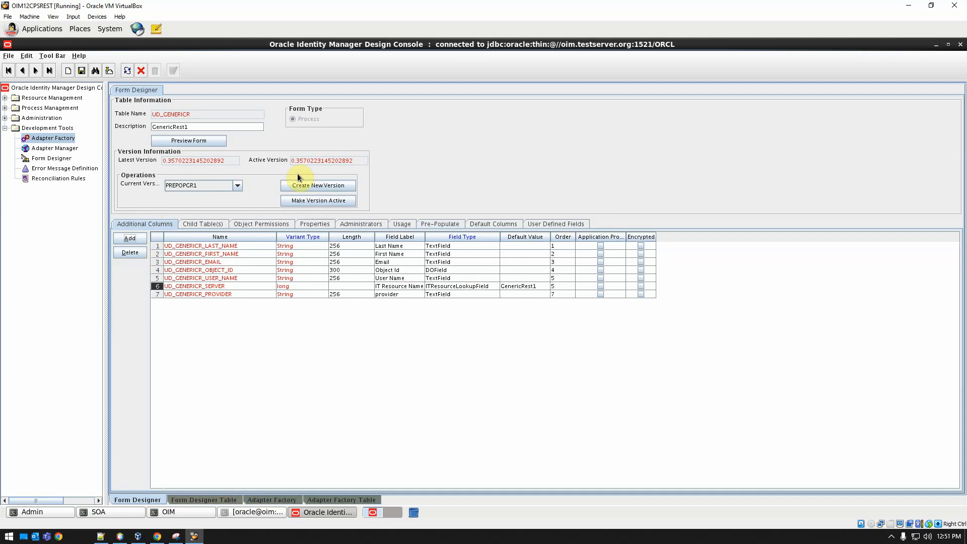
left_click(80, 71)
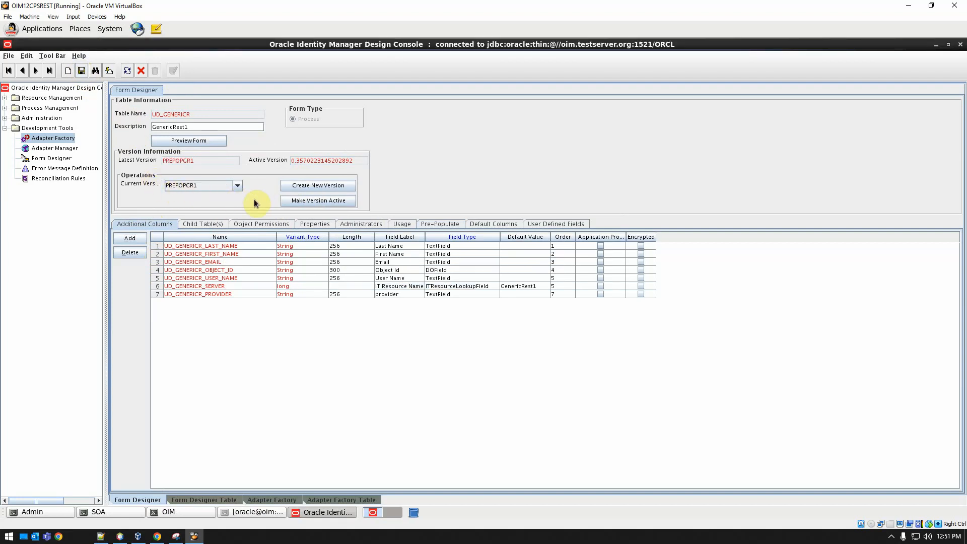
left_click(299, 200)
left_click(463, 307)
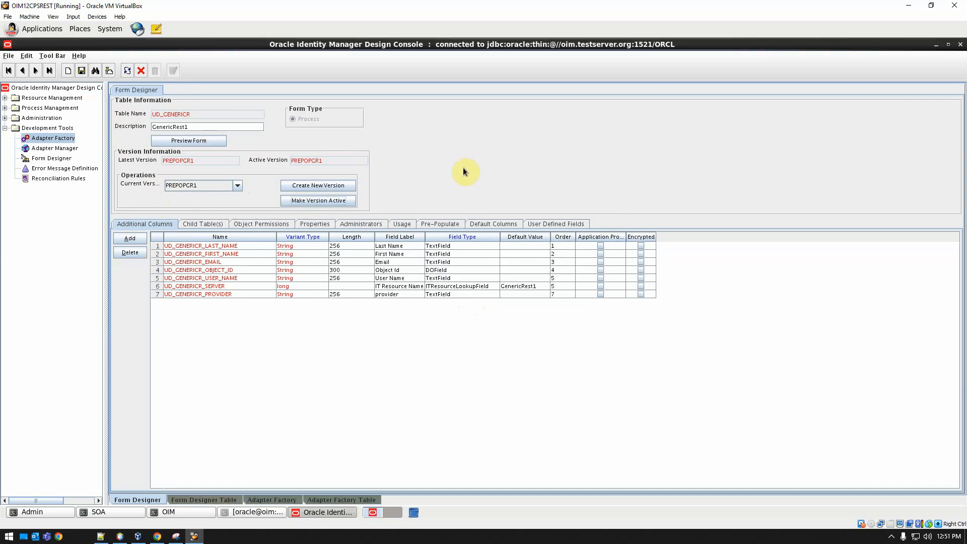
Close the Design Console window.
left_click(961, 46)
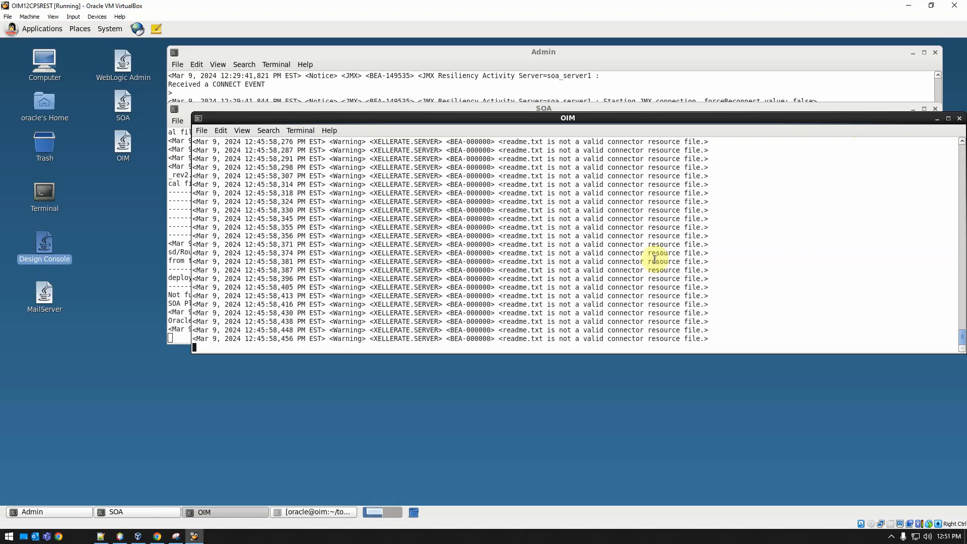
Create and activate a new sandbox named FORMGR1.
left_click(157, 537)
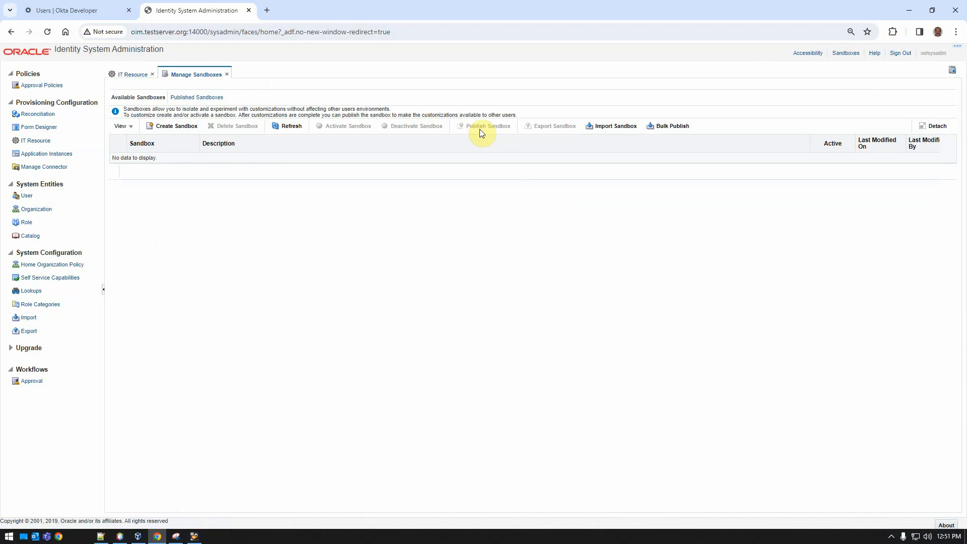
left_click(183, 128)
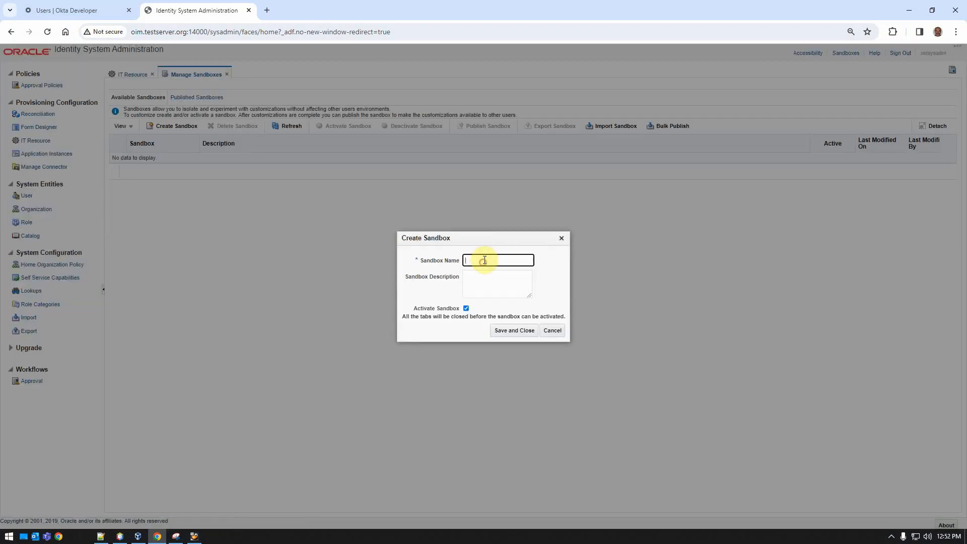
type("FORMGR1")
left_click(519, 335)
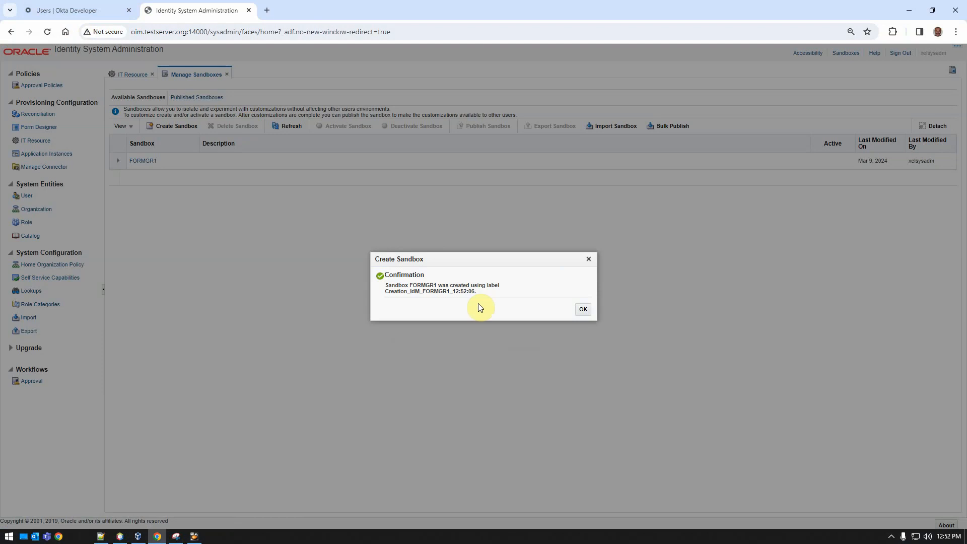
left_click(583, 309)
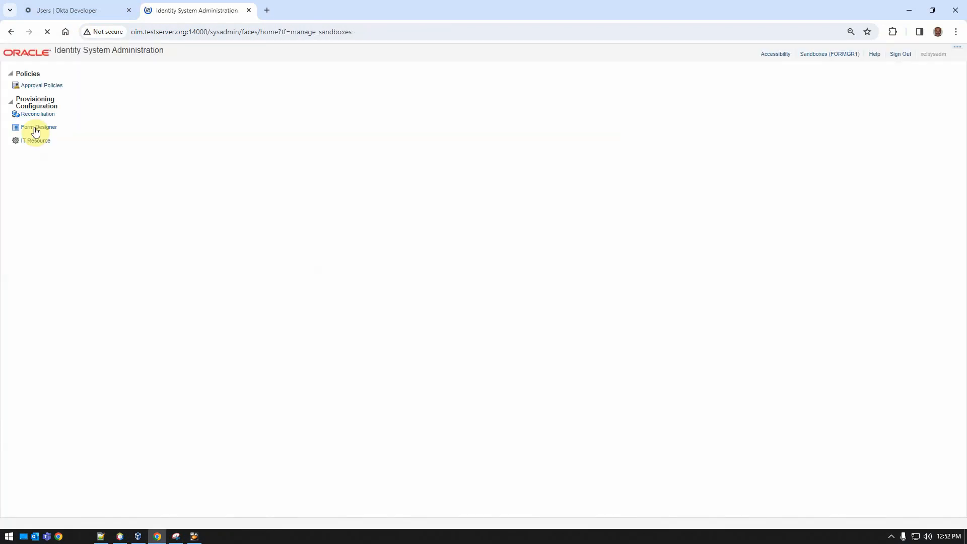
Create a new form named GRV2 for the GenericRest1 resource type in Form Designer.
left_click(36, 128)
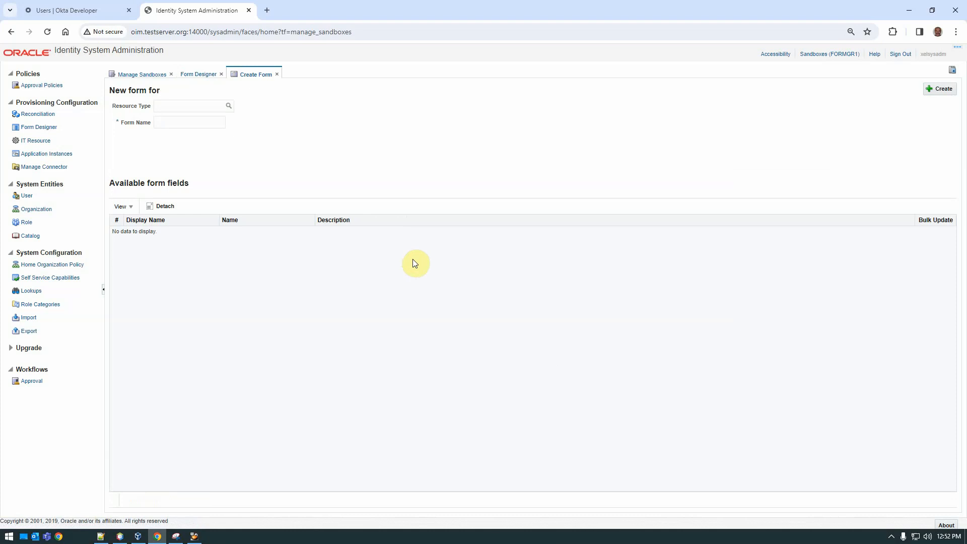
left_click(229, 106)
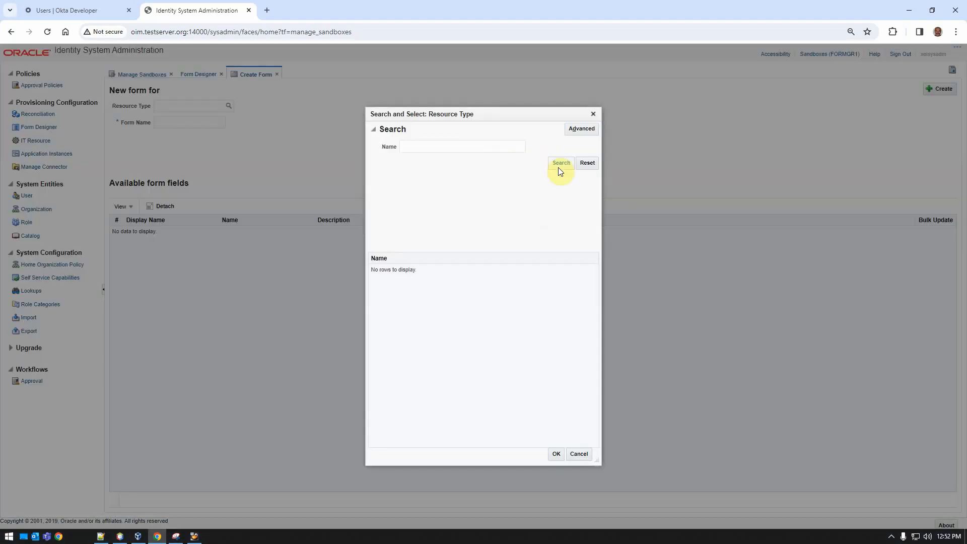
left_click(561, 163)
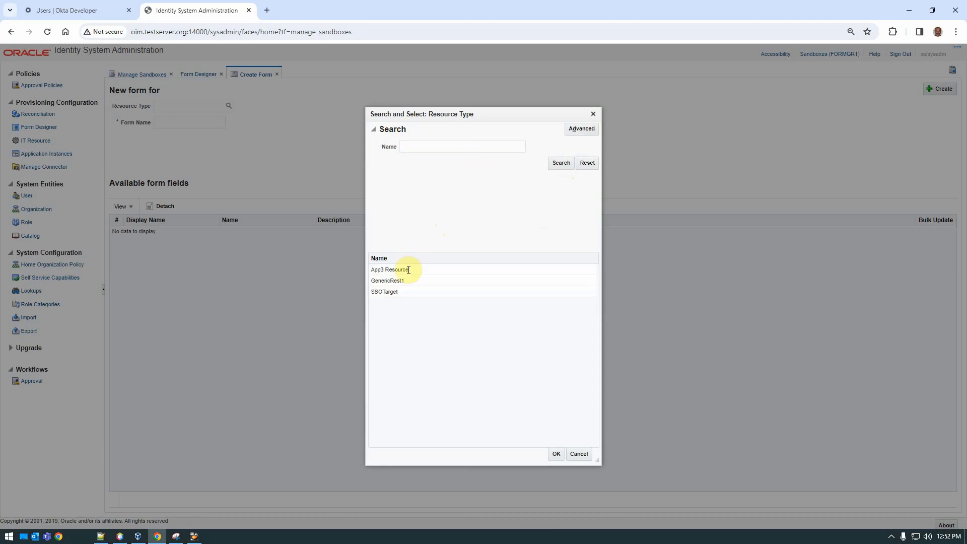
left_click(389, 281)
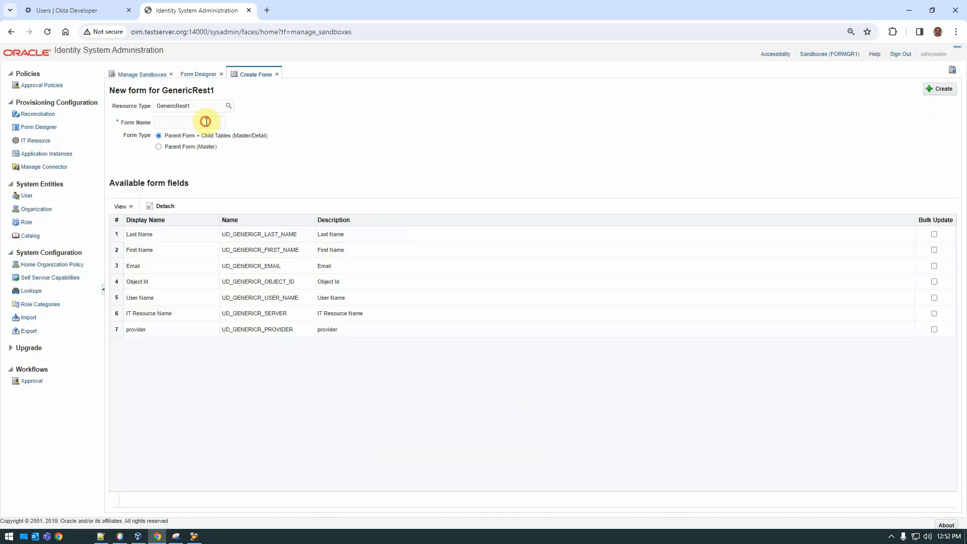
left_click(205, 121)
type("GRV2")
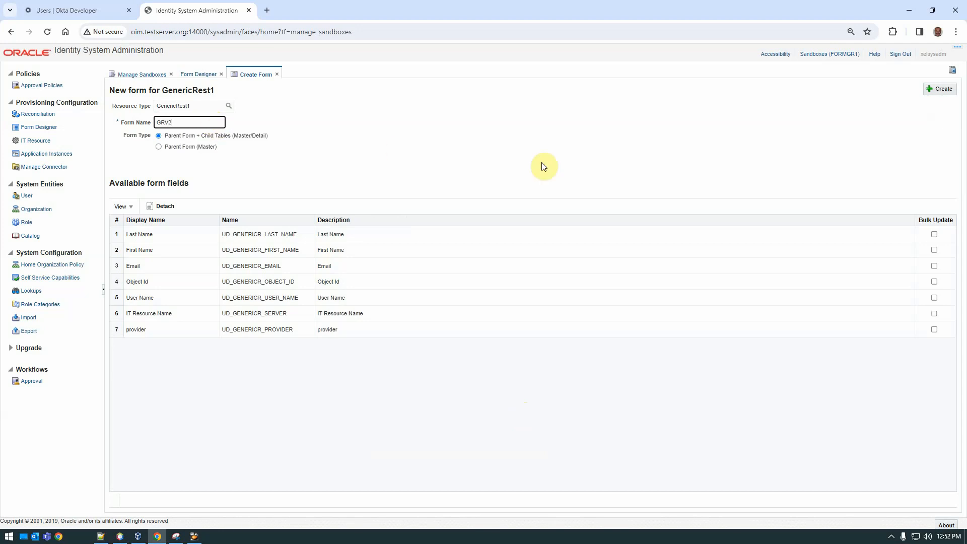
left_click(937, 89)
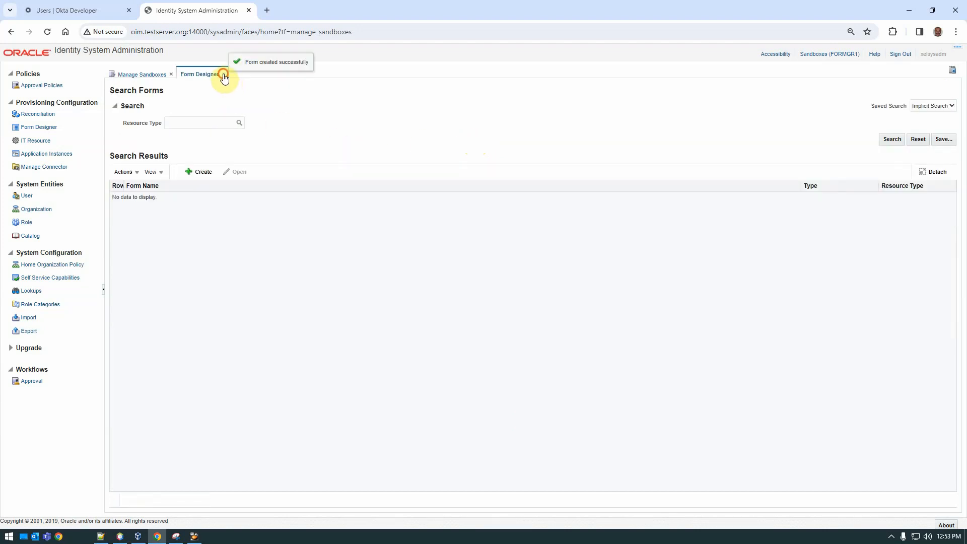
Close Form Designer, then select and publish the FORMGR1 sandbox.
left_click(224, 74)
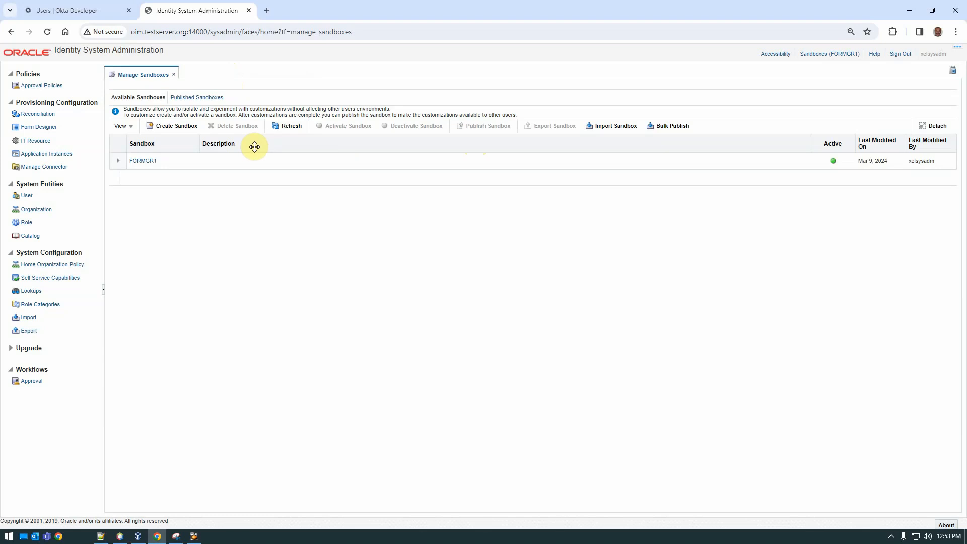
left_click(261, 159)
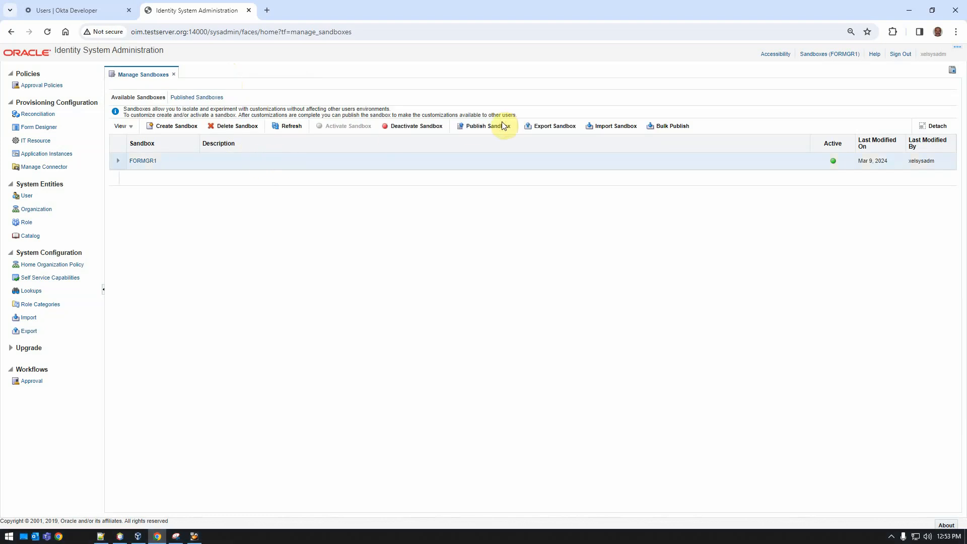
left_click(498, 126)
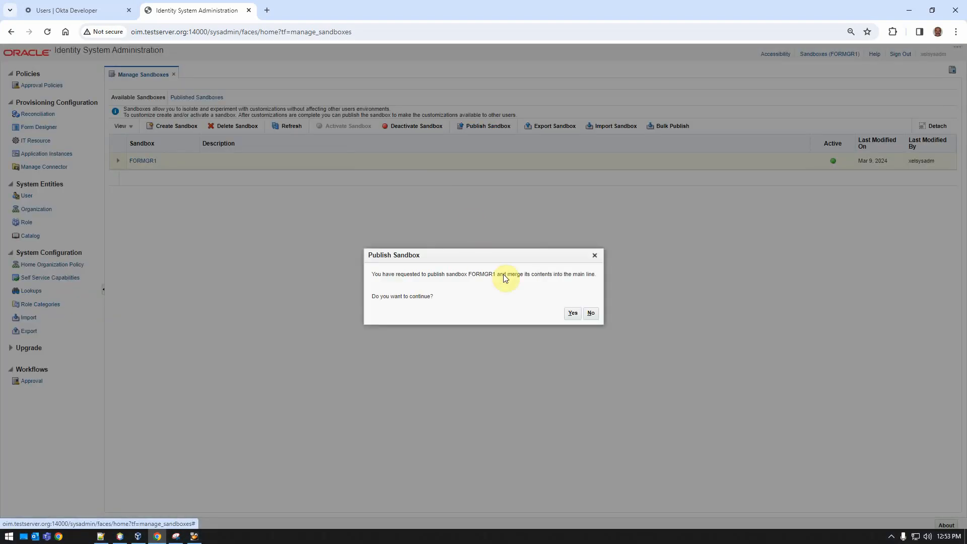
left_click(574, 314)
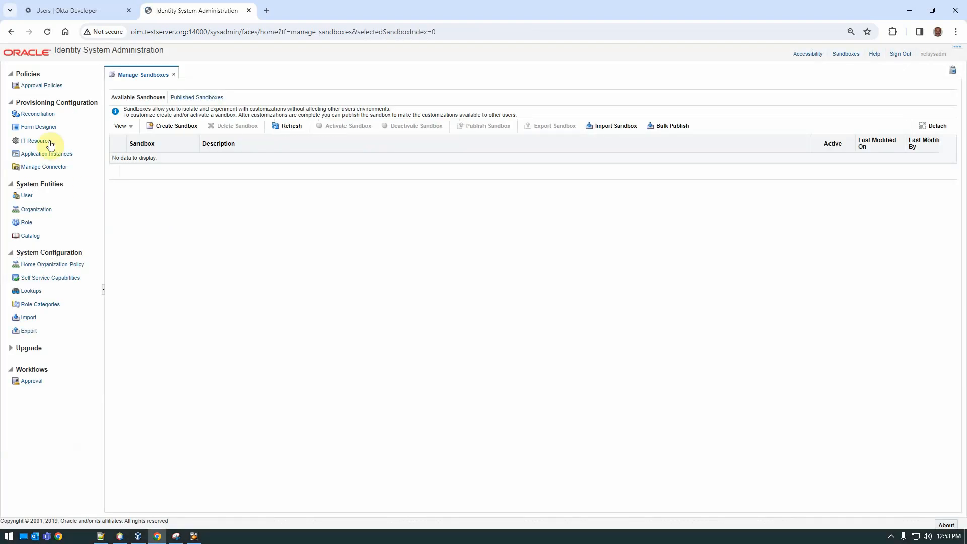
Open the GenericRest1 application instance, switch its form to GRV2, and apply the change.
left_click(47, 154)
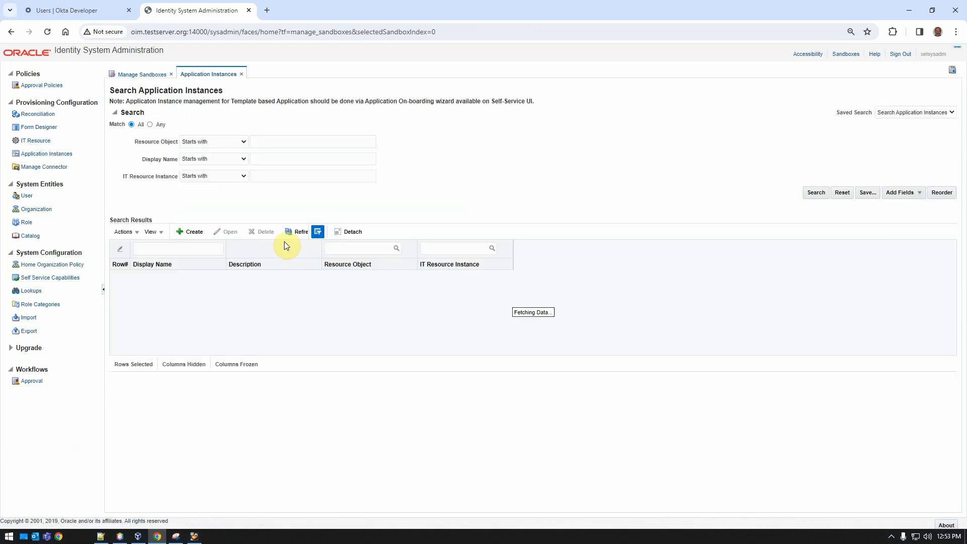
left_click(826, 196)
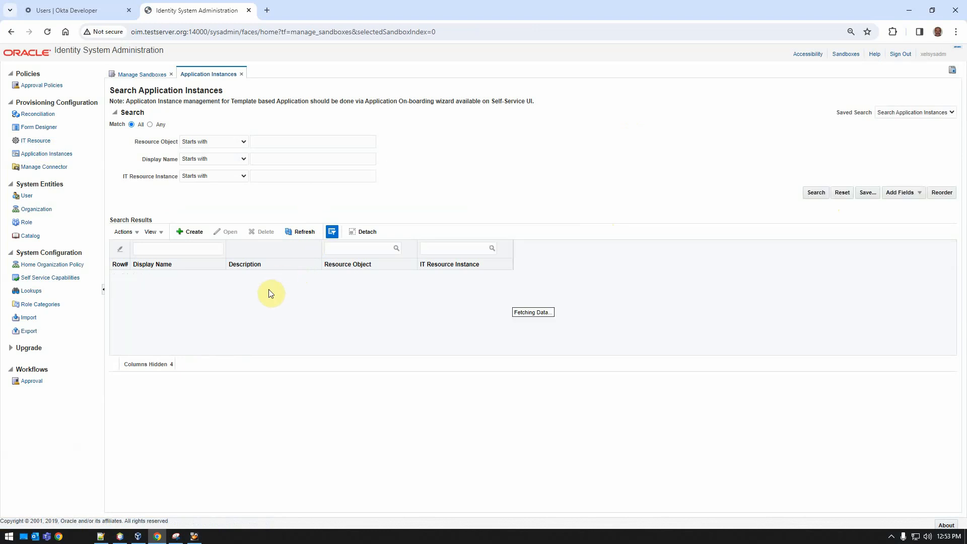
left_click(156, 275)
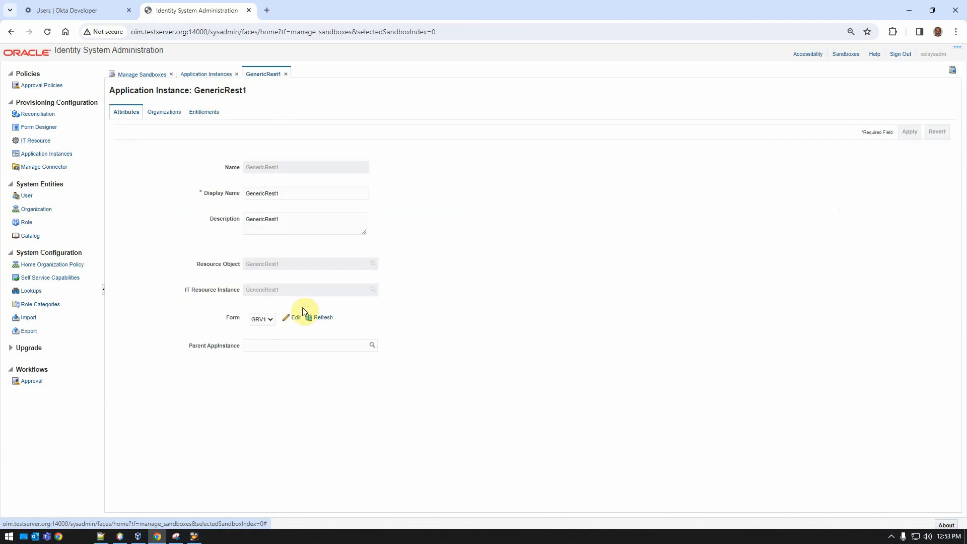
left_click(260, 319)
left_click(258, 343)
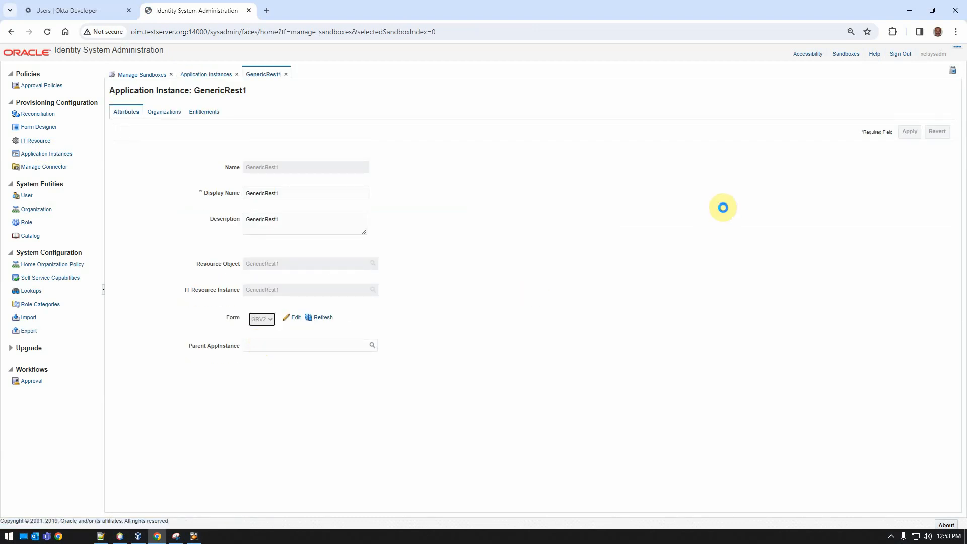
left_click(910, 132)
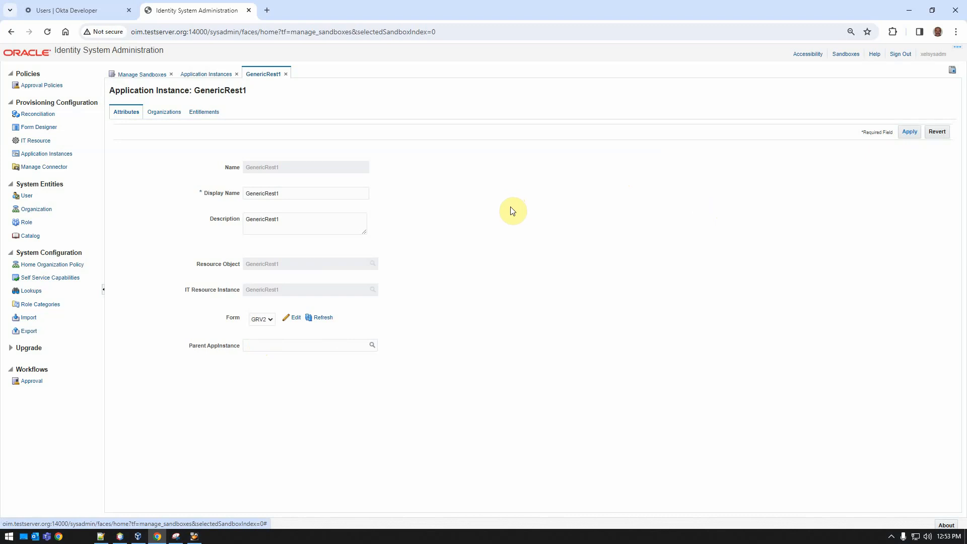
Close the admin tabs and open the OIM Identity Self Service console in a new tab.
left_click(285, 74)
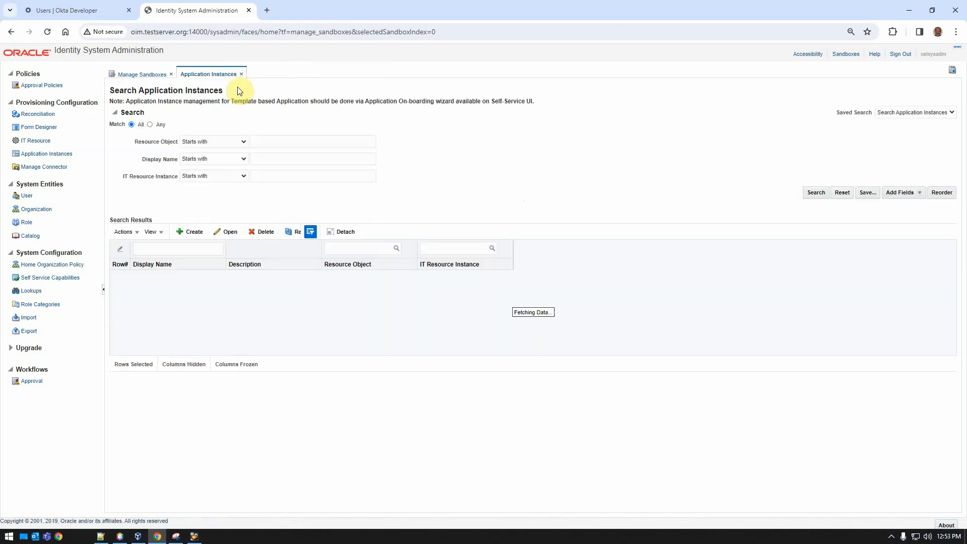
left_click(242, 74)
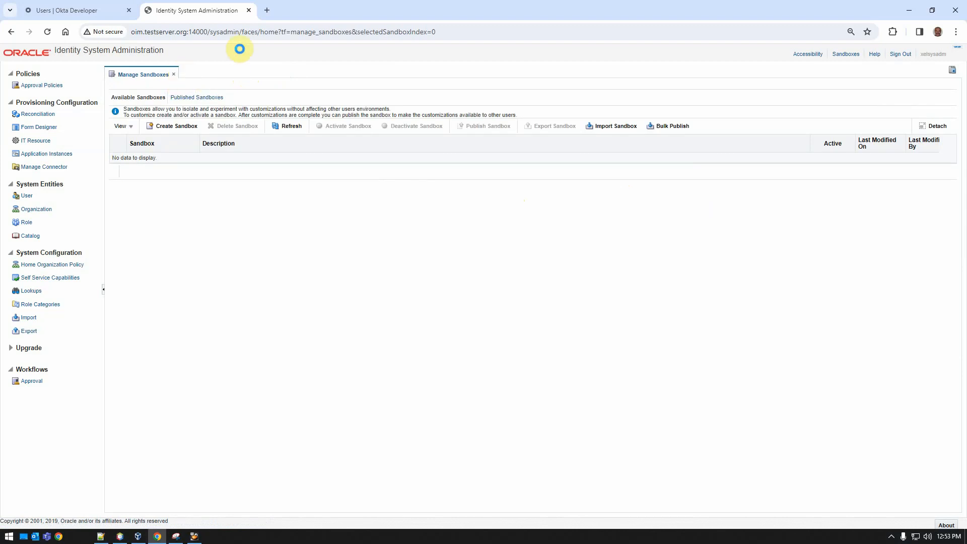
left_click(267, 10)
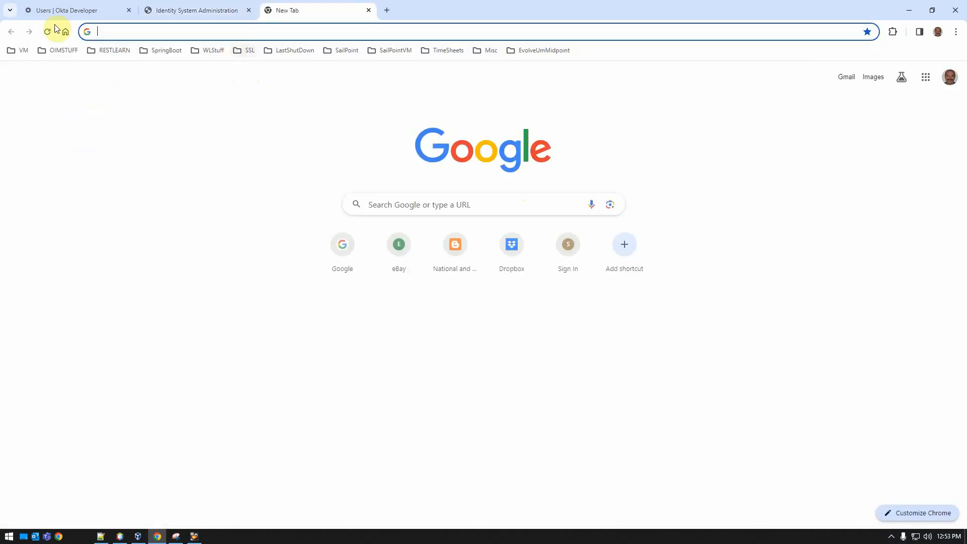
left_click(15, 50)
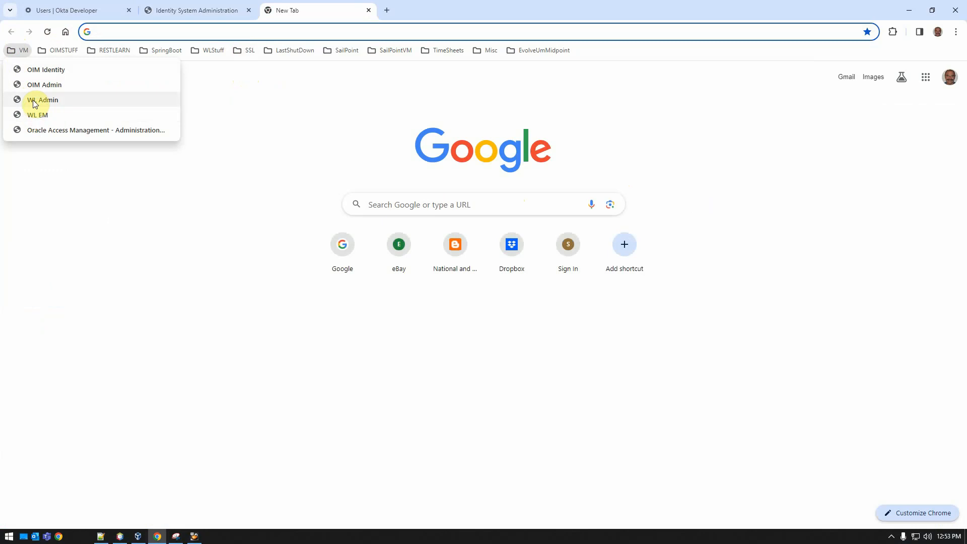
left_click(33, 69)
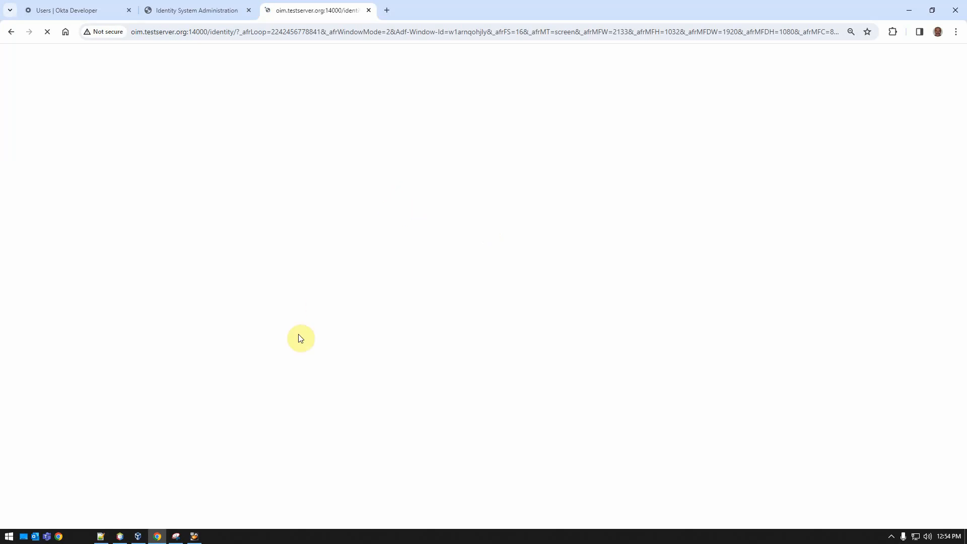
Examine the OIM and Tomcat server log output in the VM terminal windows.
left_click(195, 537)
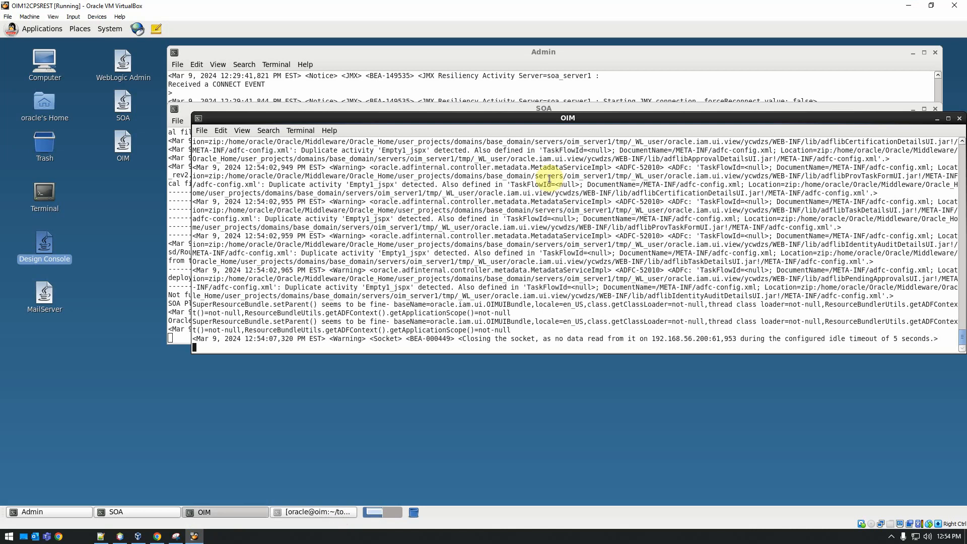
left_click_drag(569, 119, 395, 58)
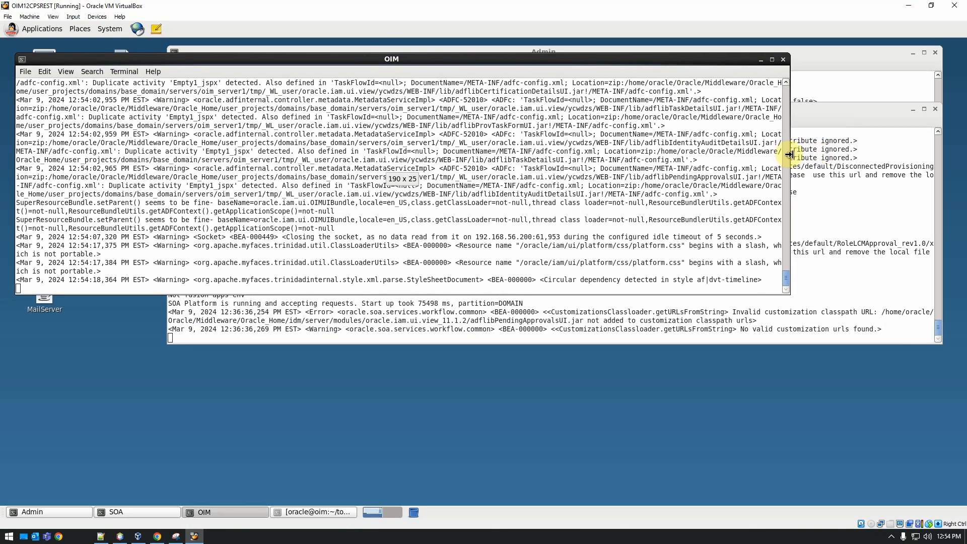
left_click_drag(786, 160, 929, 162)
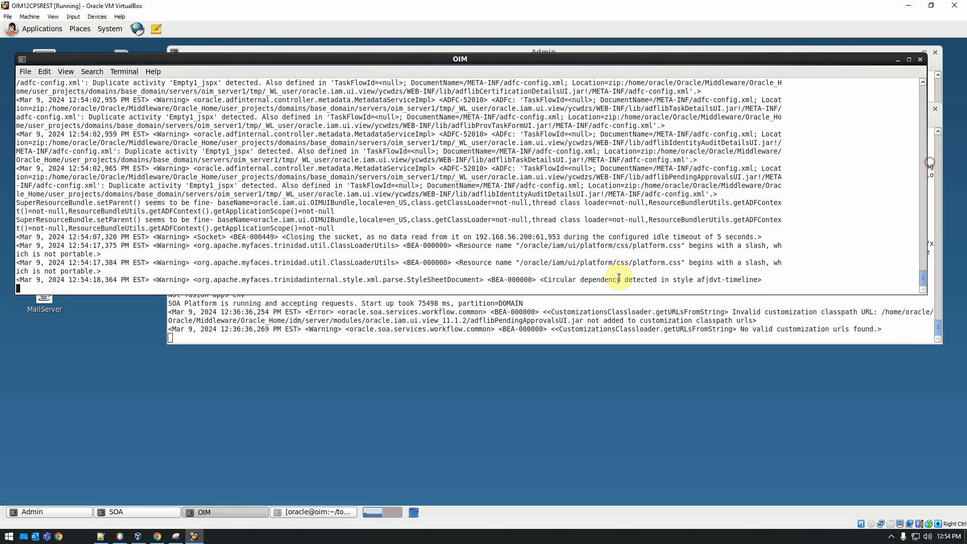
left_click(308, 512)
left_click_drag(389, 40, 475, 222)
left_click(474, 102)
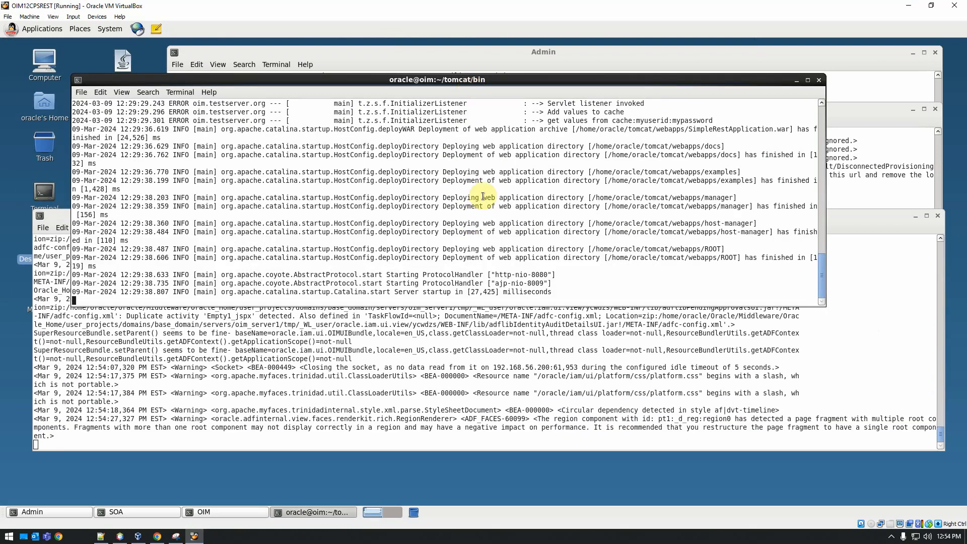
Switch to the browser, open user management in Manage, and start creating a new user.
left_click(157, 536)
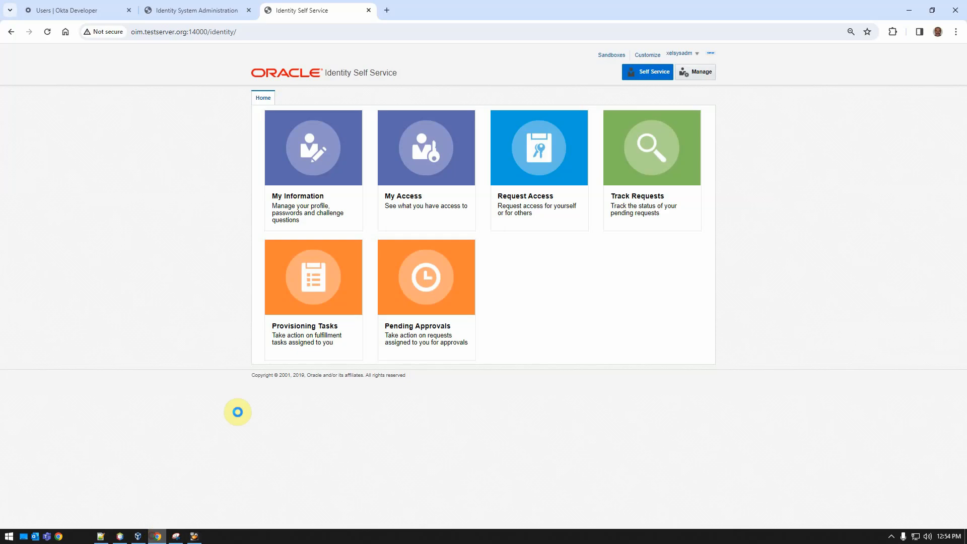
left_click(654, 73)
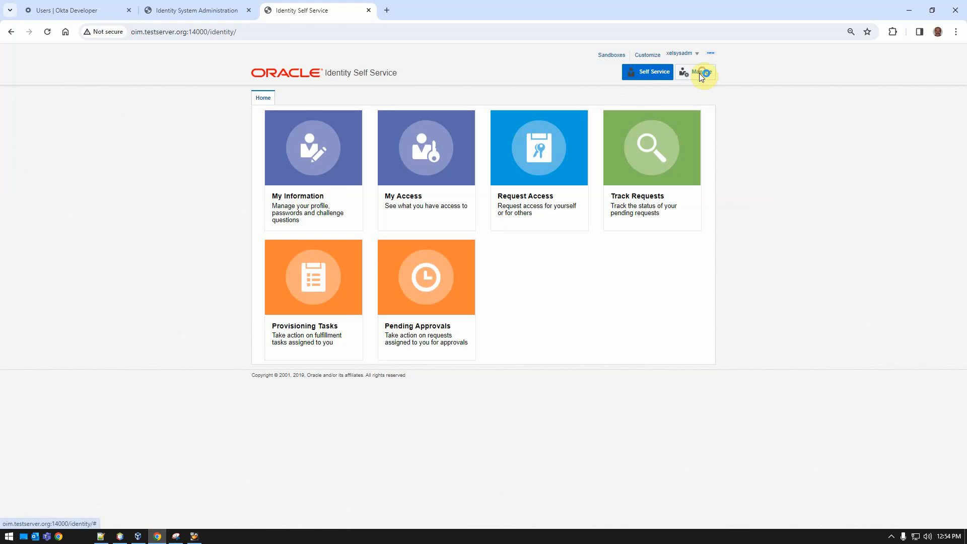
left_click(311, 154)
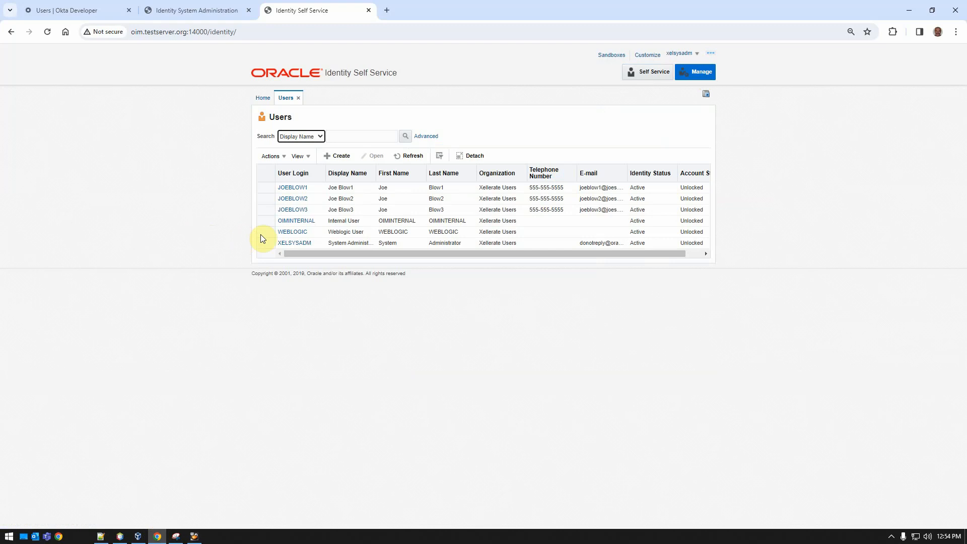
left_click(360, 244)
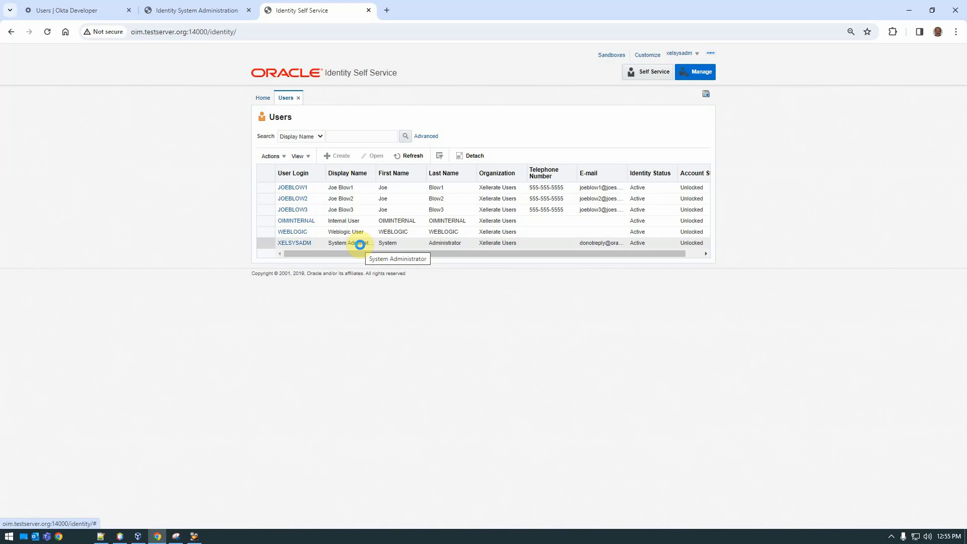
left_click(347, 258)
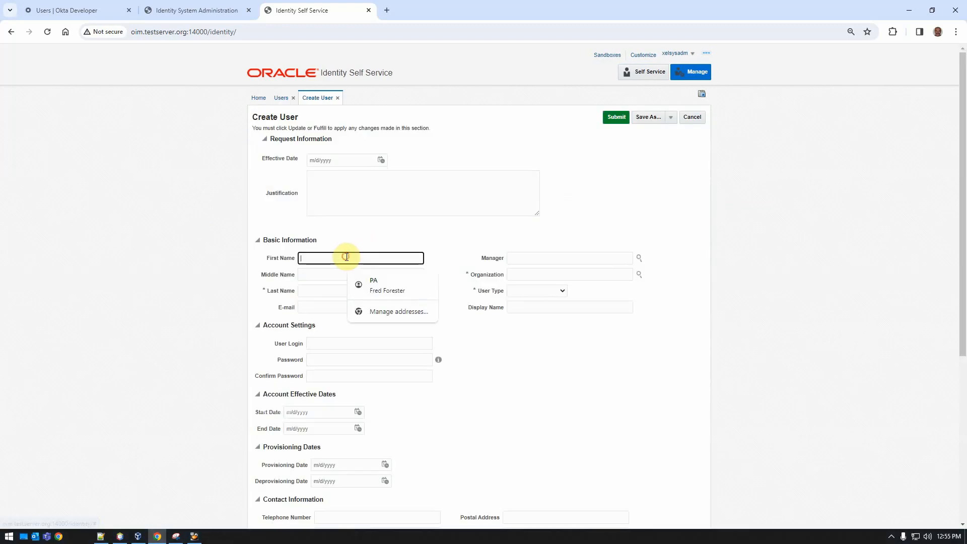
Enter the new user's first name, last name and e-mail address.
type("Joe")
key("Tab")
key("Tab")
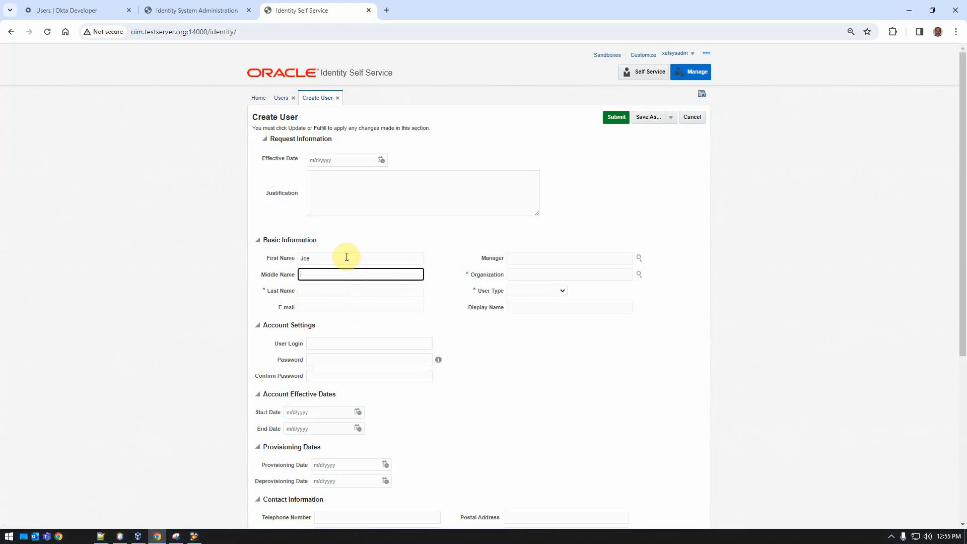
type("Blow4")
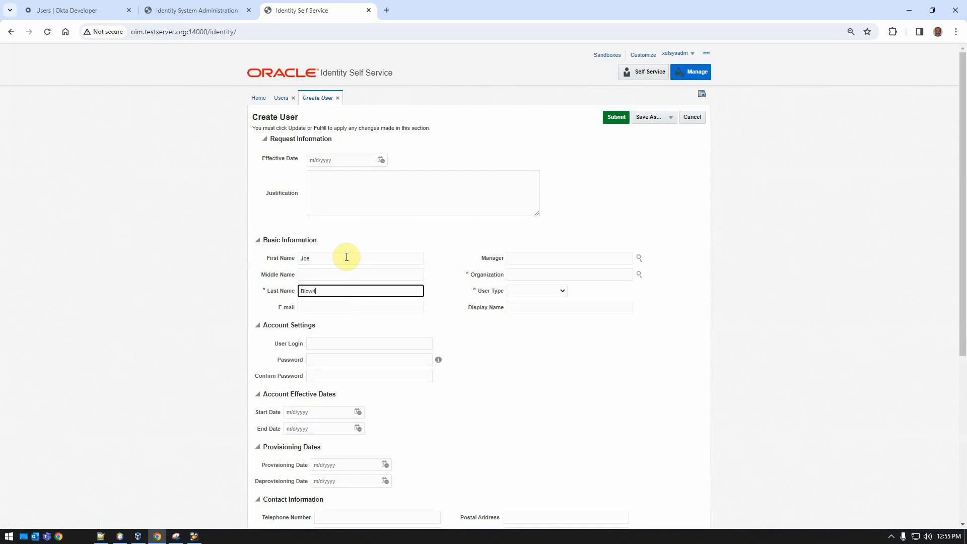
key("Tab")
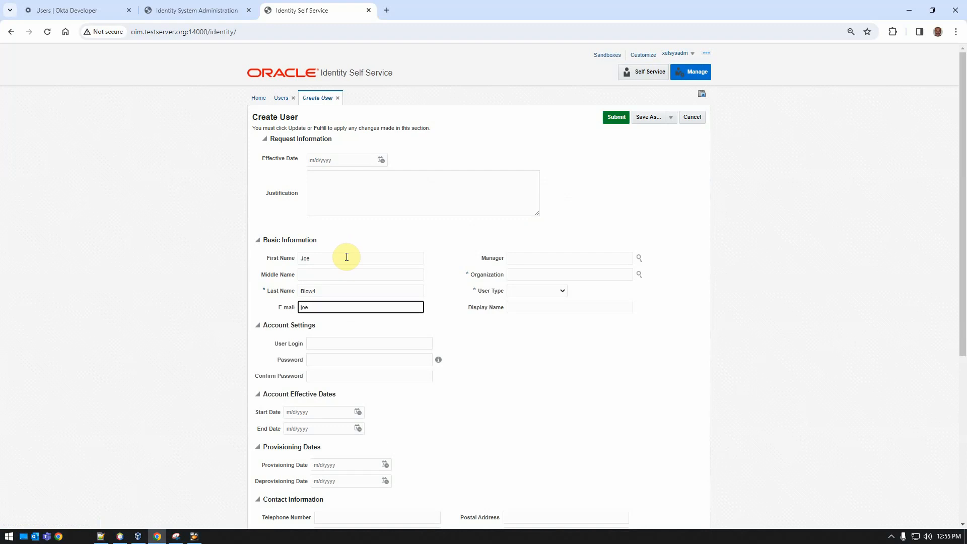
key("Tab")
key("Tab")
key("Tab")
key("Tab")
key("Tab")
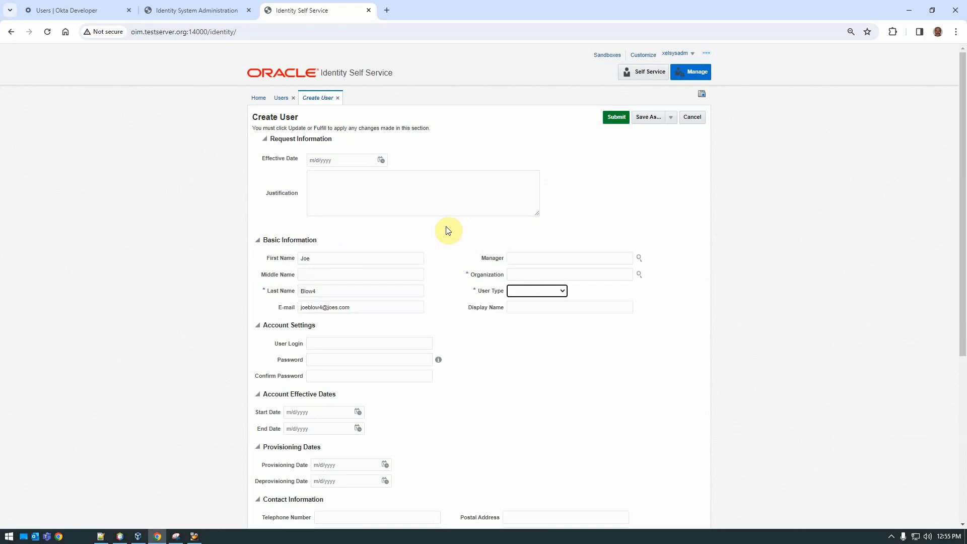
Select Xellerate Users as the organization and set the user type to Full-Time Employee.
left_click(639, 275)
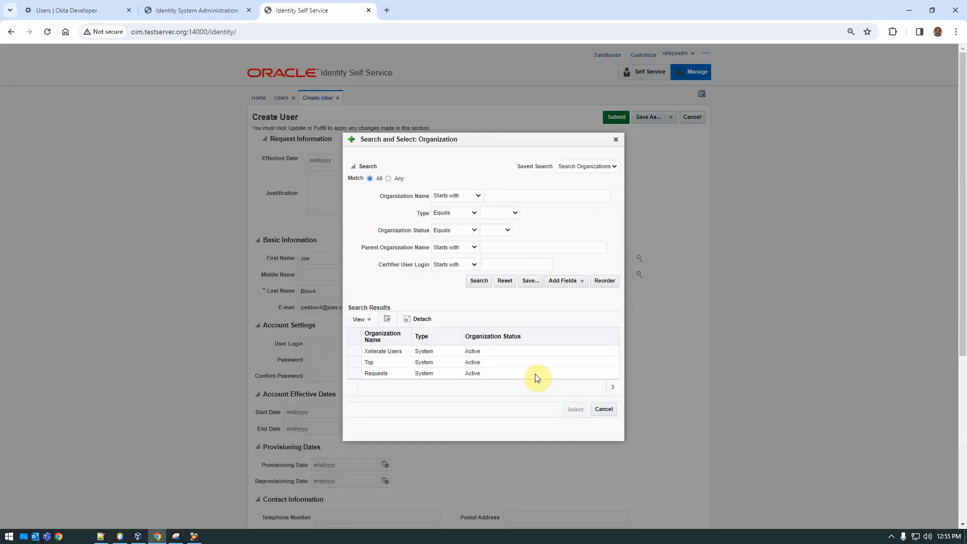
left_click(362, 353)
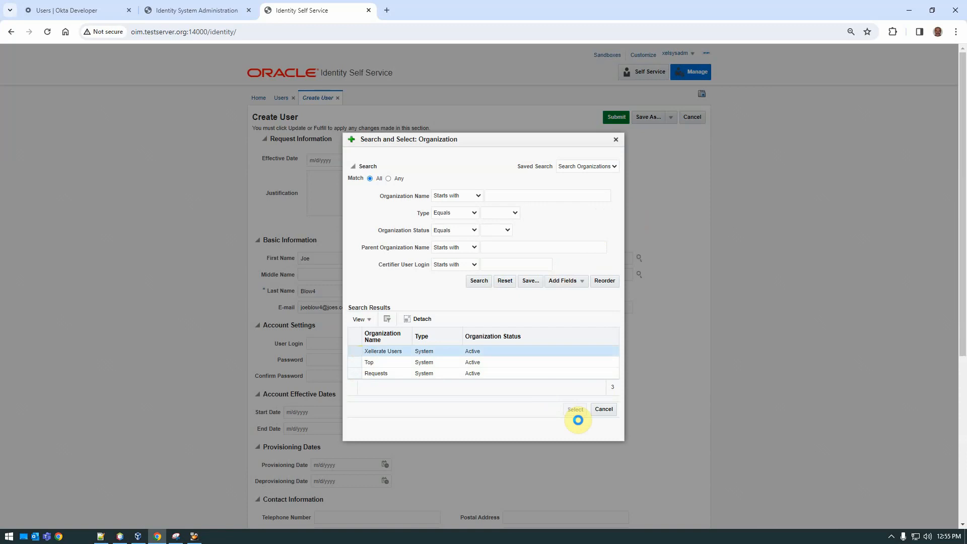
left_click(575, 410)
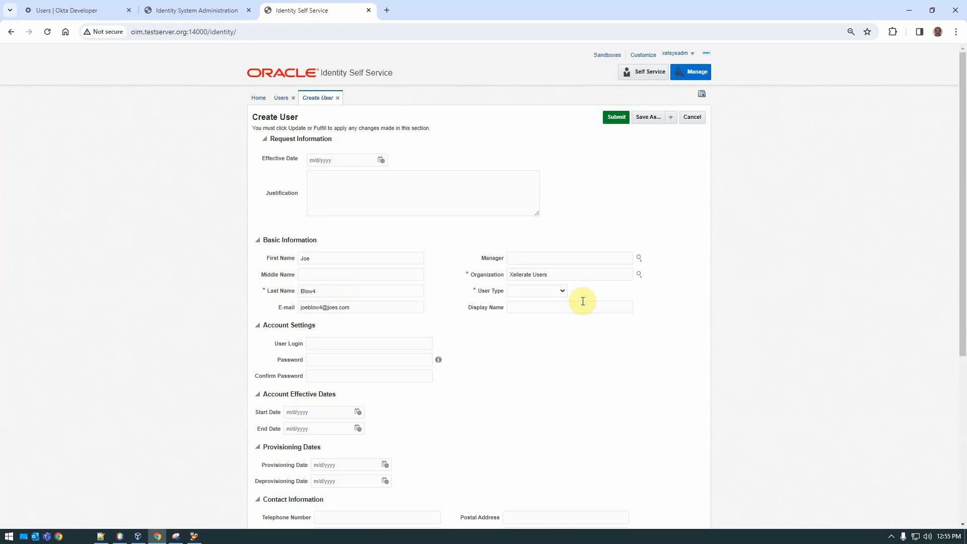
left_click(562, 290)
left_click(543, 336)
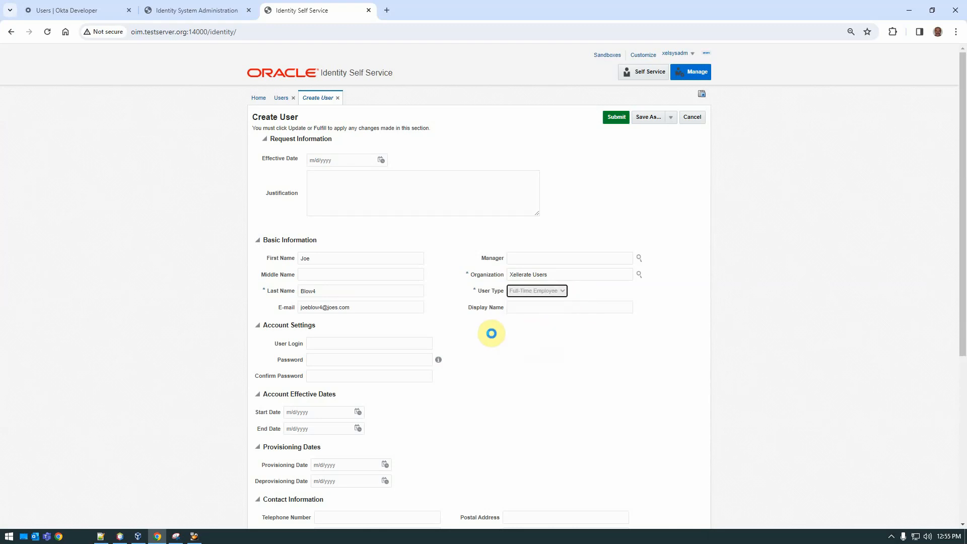
Enter the new user's login name in Account Settings.
left_click(337, 345)
type("JOEBLOW")
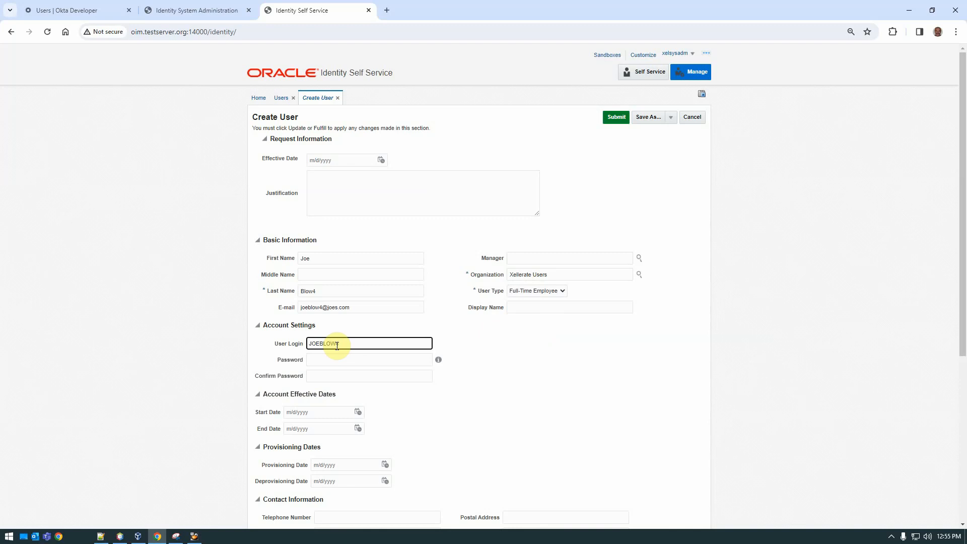
type("4")
Fill in the user's telephone number, home phone and mobile number under Contact Information.
scroll(339, 324, "down", 3)
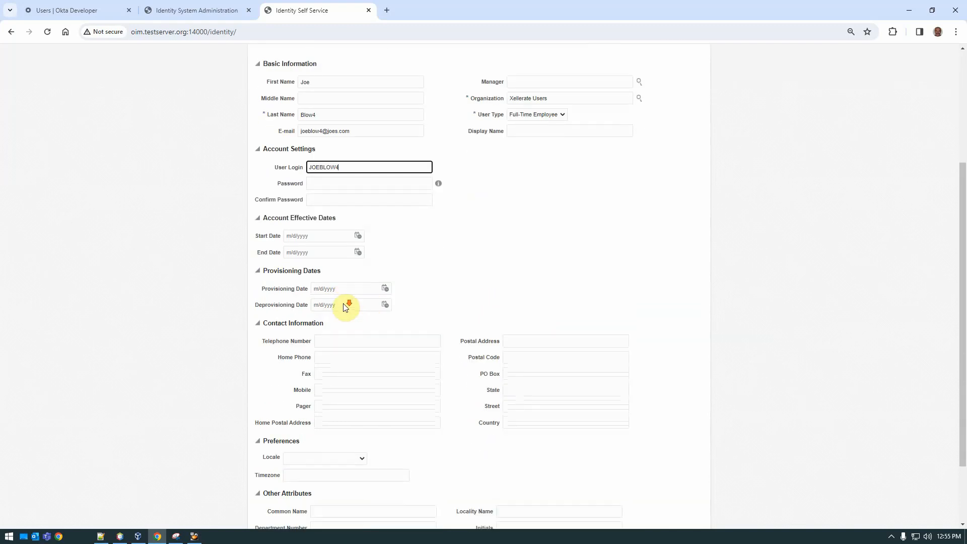
scroll(345, 307, "down", 2)
left_click(347, 263)
type("5")
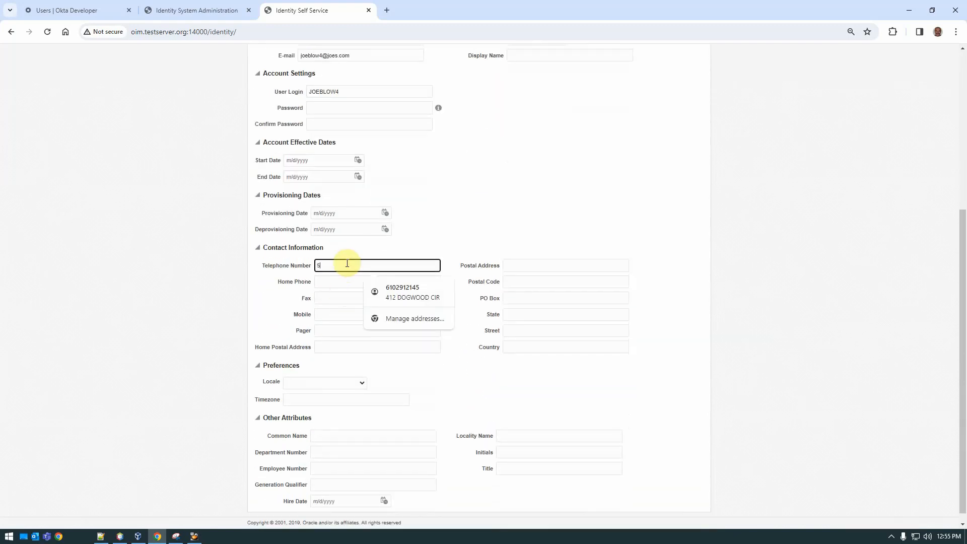
type("55-555-55")
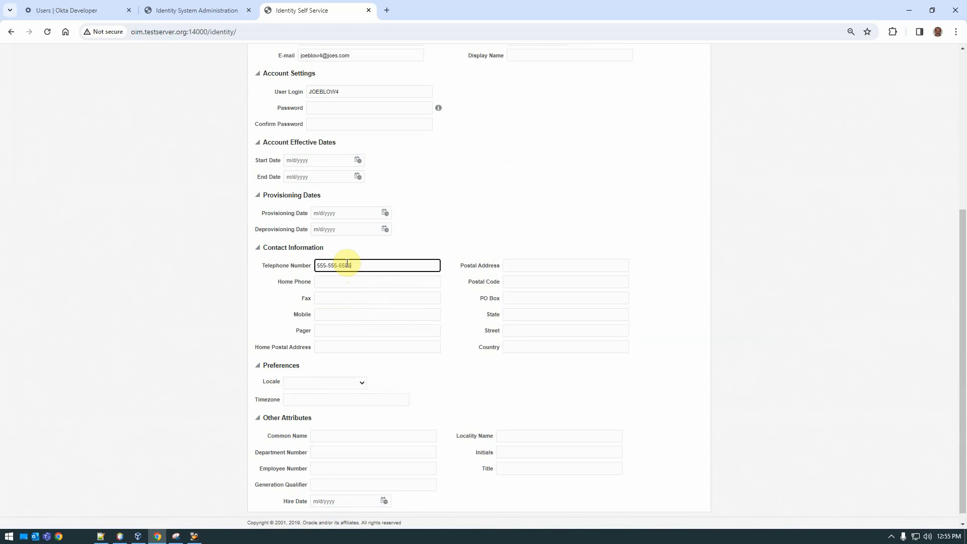
type("55")
key("Tab")
key("Tab")
key("shift+Tab")
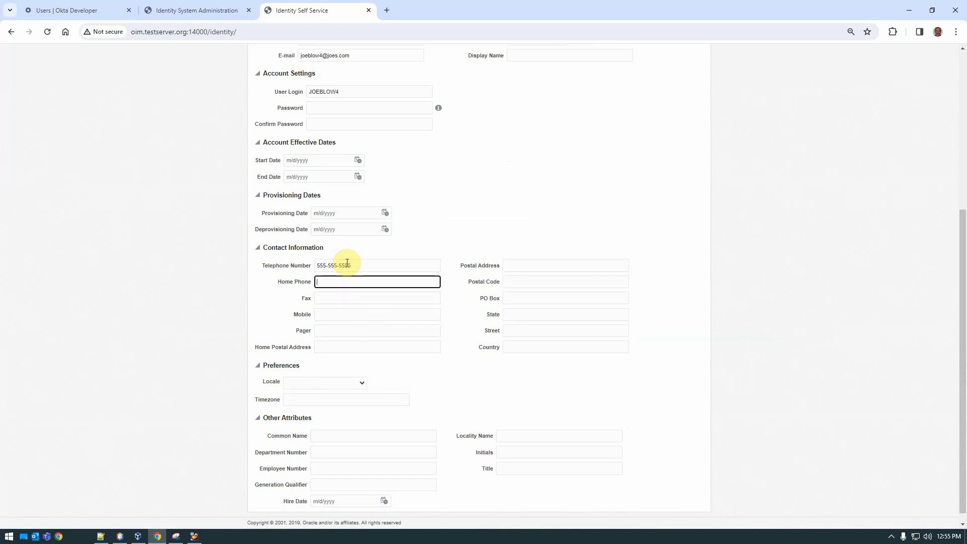
type("666-666-6666")
key("Tab")
key("Tab")
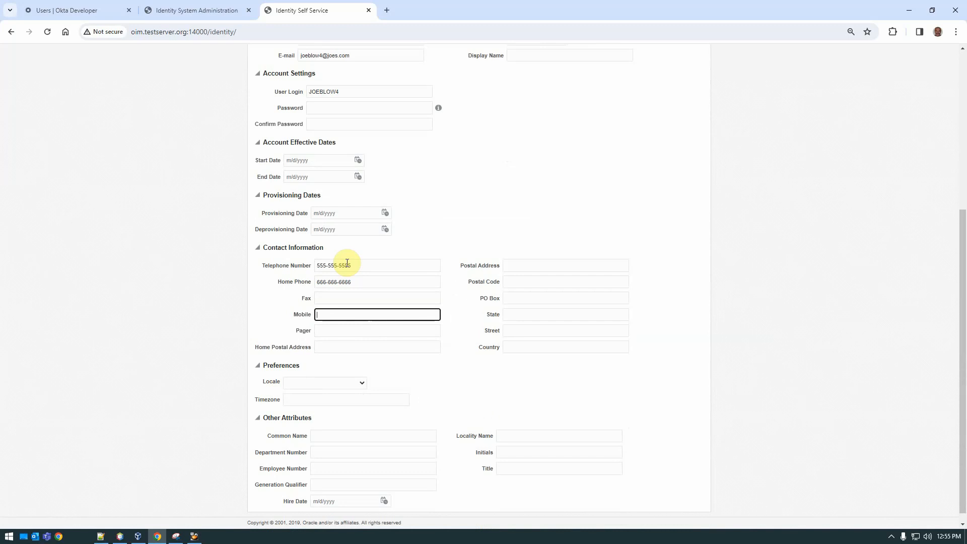
type("777-777-7777")
Set the department number to DEPT and submit the new user.
scroll(385, 280, "down", 1)
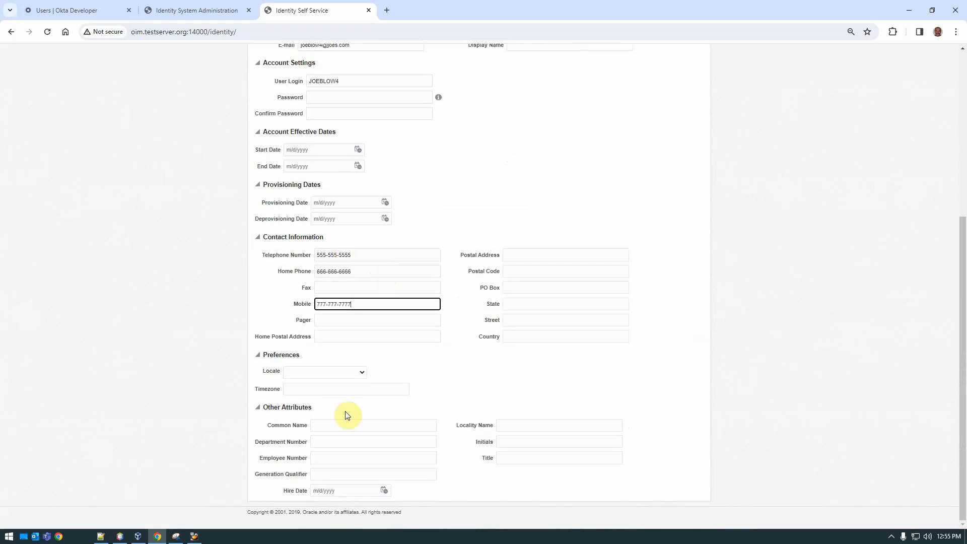
left_click(325, 442)
type("DE")
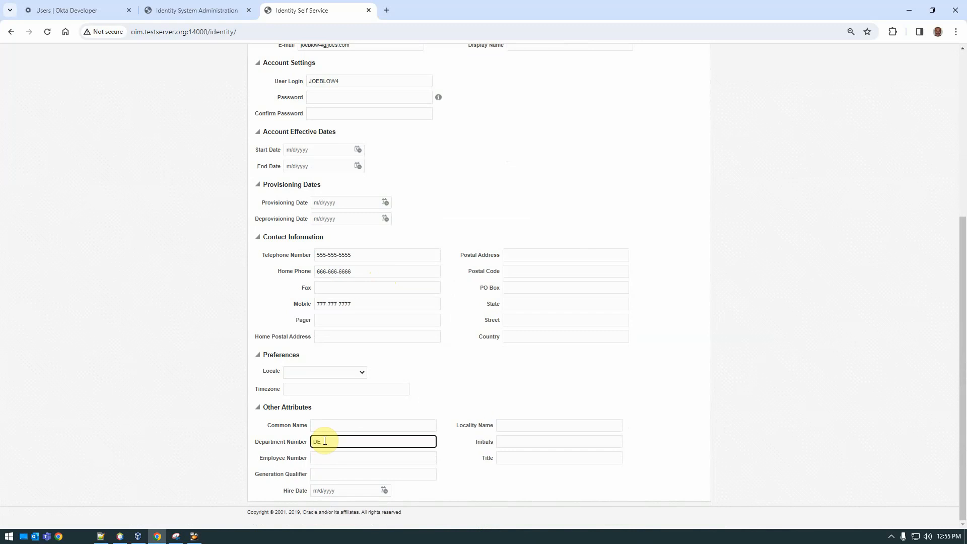
type("PT")
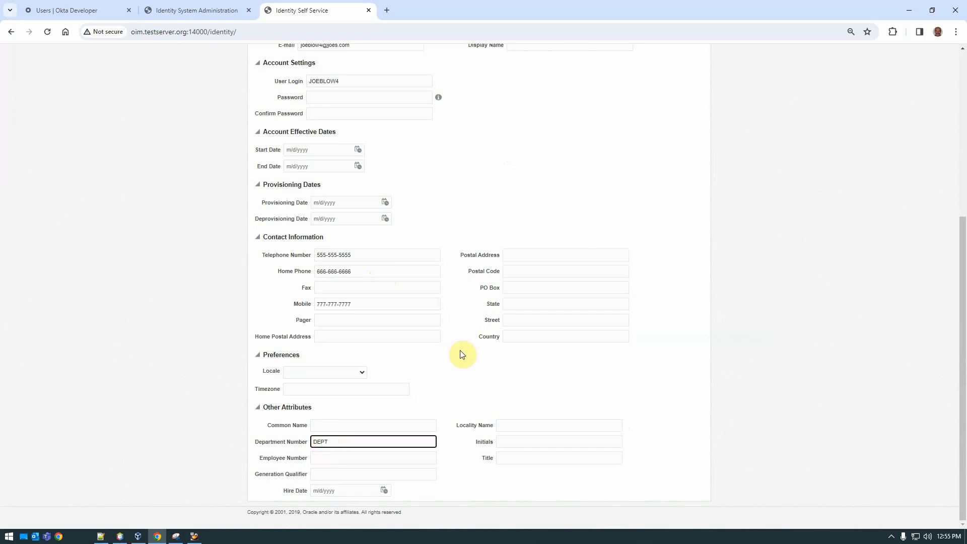
scroll(524, 292, "up", 5)
left_click(617, 117)
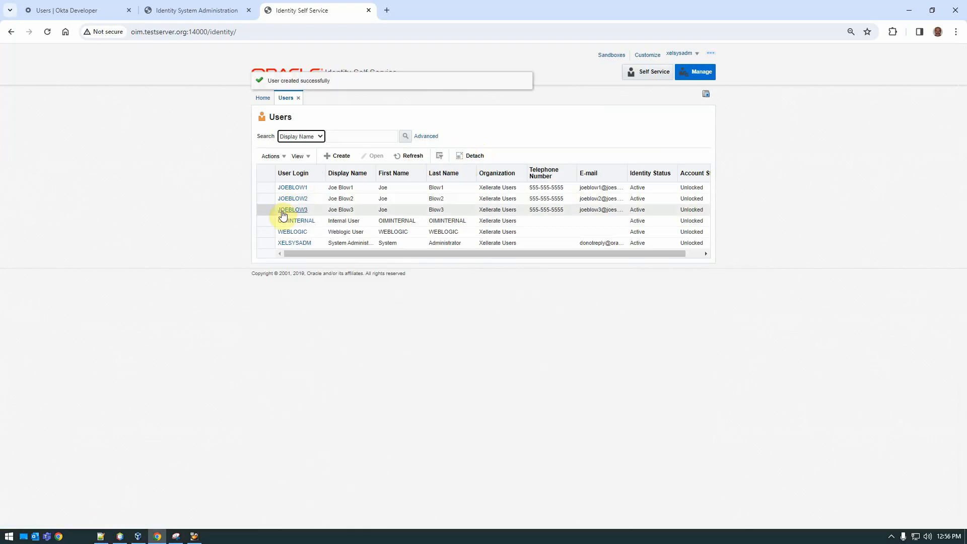
Refresh the users list to show the newly created user.
left_click(469, 156)
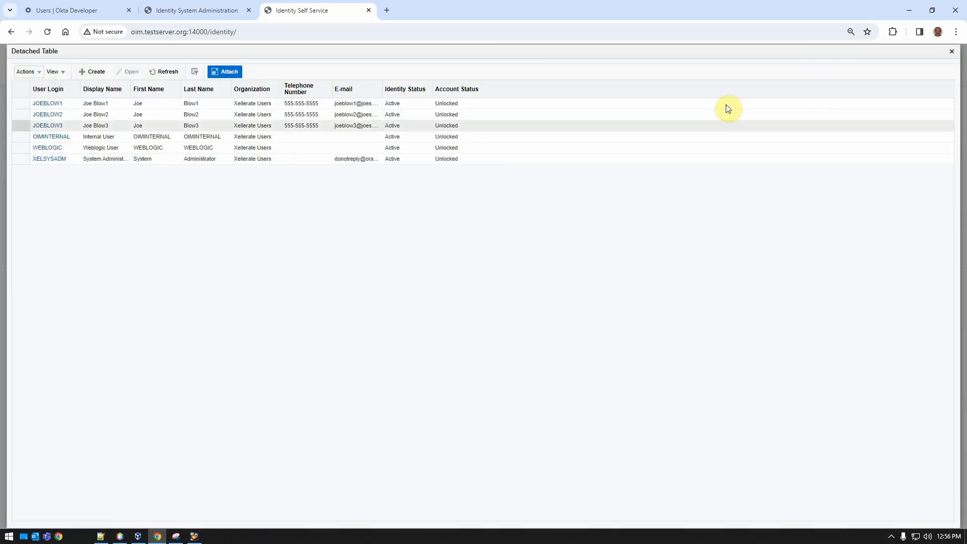
left_click(951, 50)
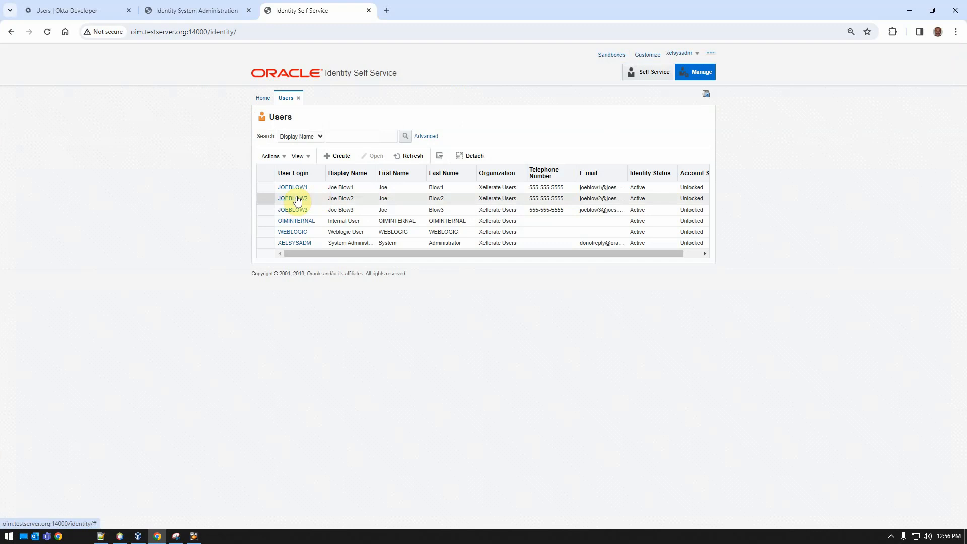
left_click(409, 155)
left_click(343, 222)
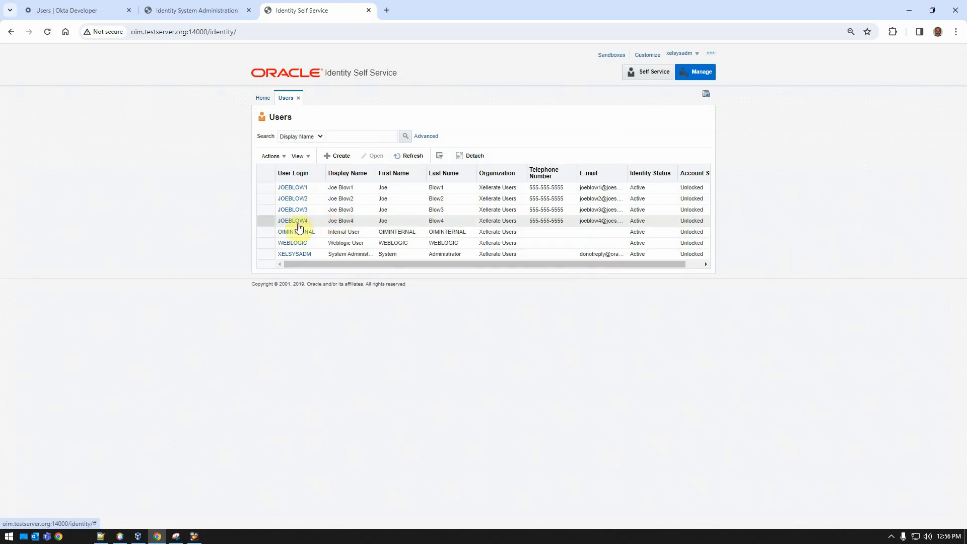
Open the new user's accounts, start an account request, and search the catalog for gen.
left_click(299, 225)
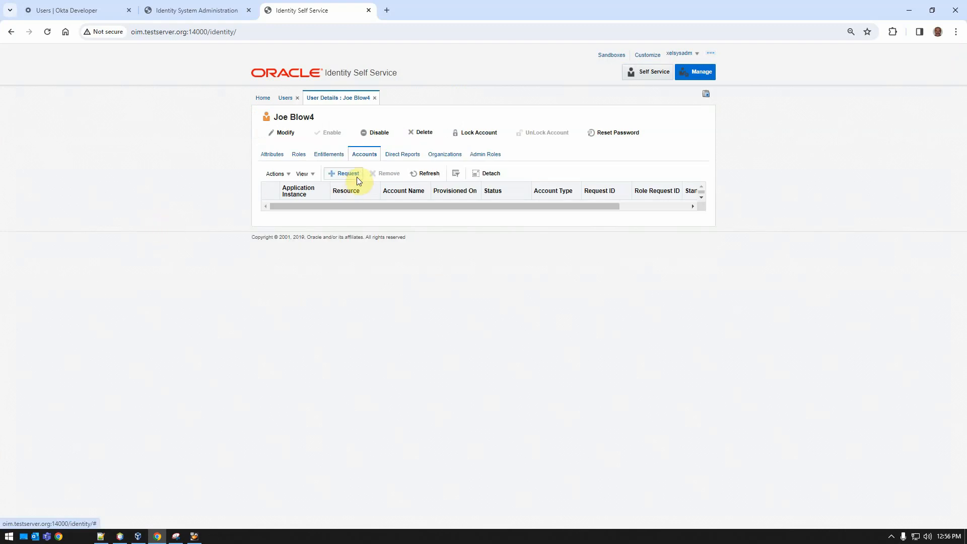
left_click(356, 177)
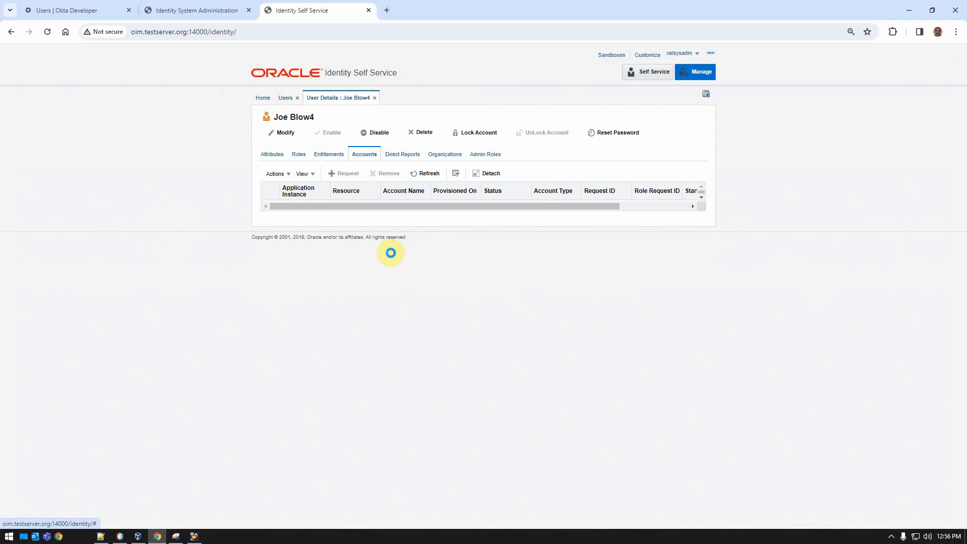
left_click(351, 222)
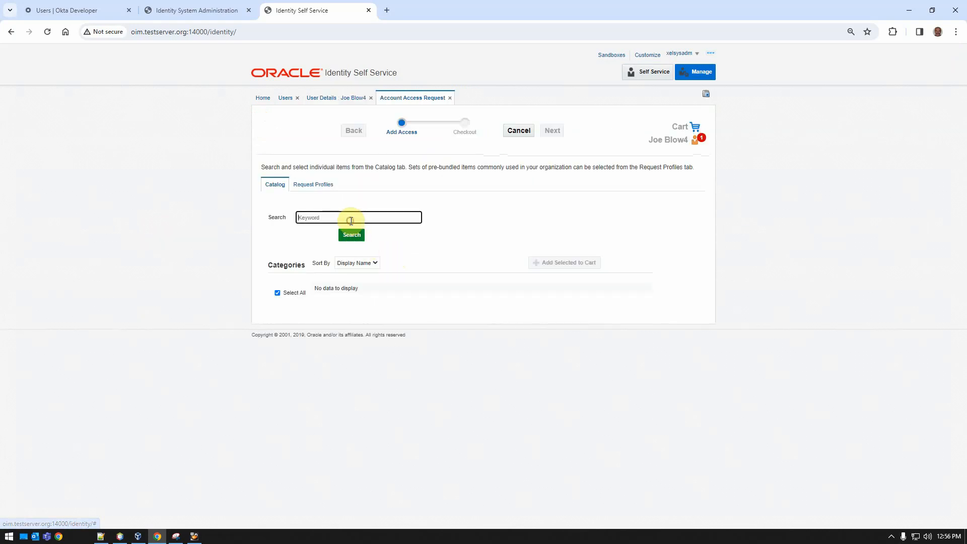
type("gen")
left_click(354, 235)
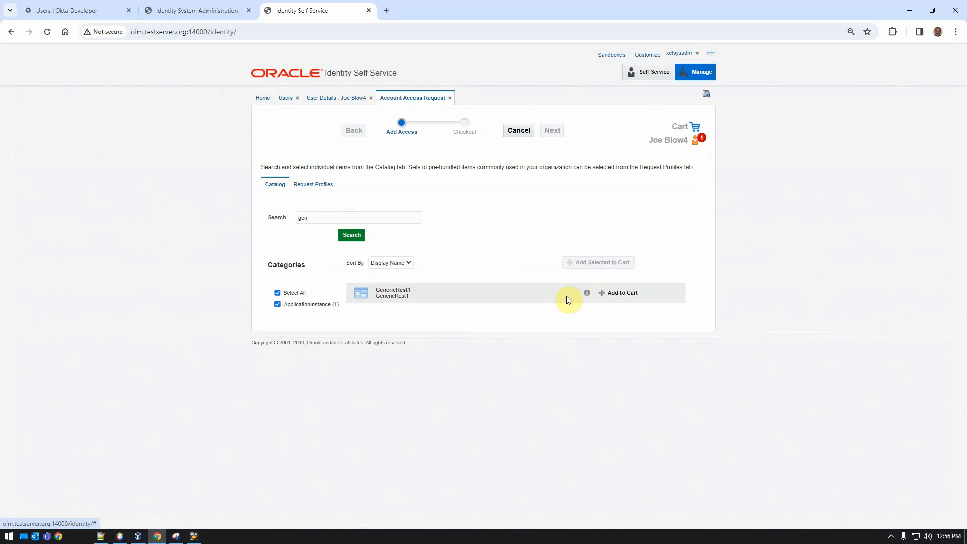
Add GenericRest1 to the cart and proceed to checkout.
left_click(607, 293)
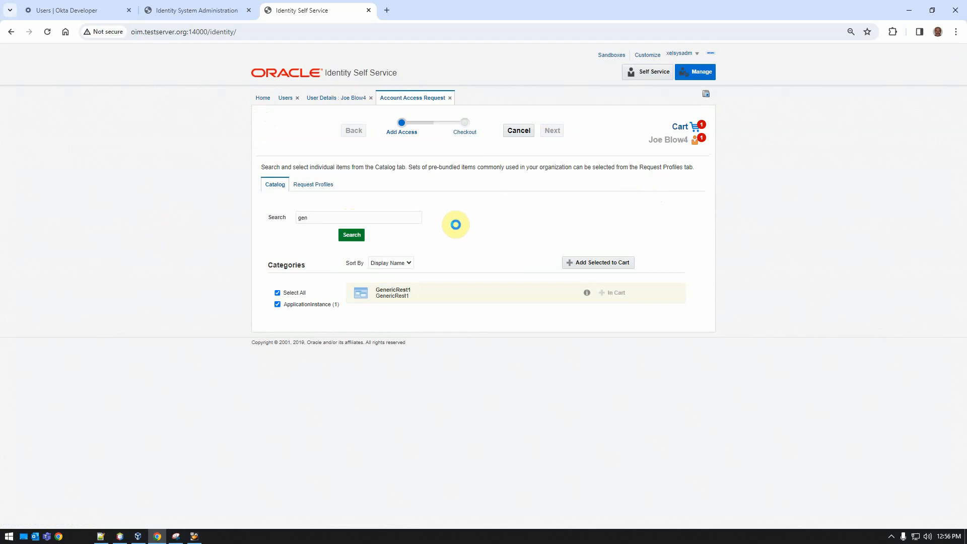
left_click(693, 326)
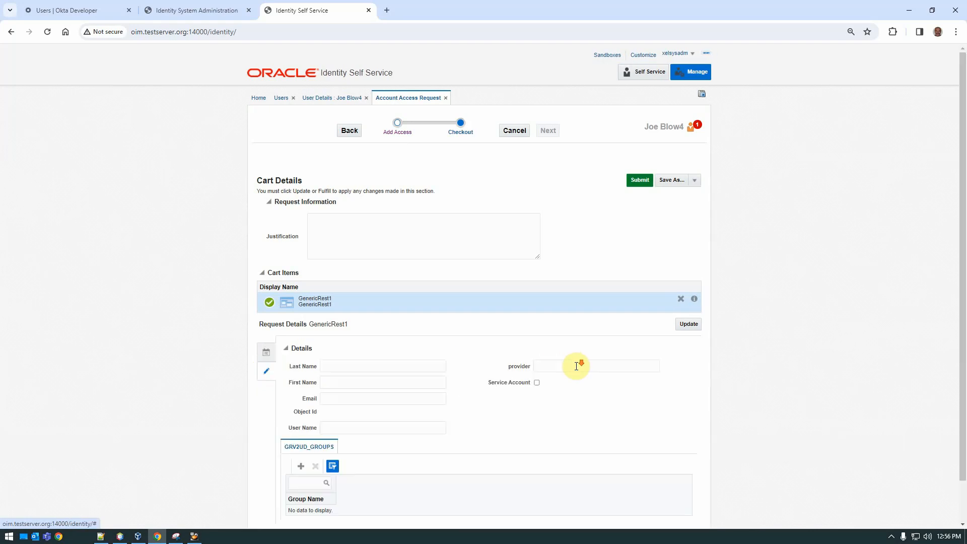
Examine the GenericRest1 request details form and the OIM server log in the VM terminal.
scroll(573, 364, "down", 1)
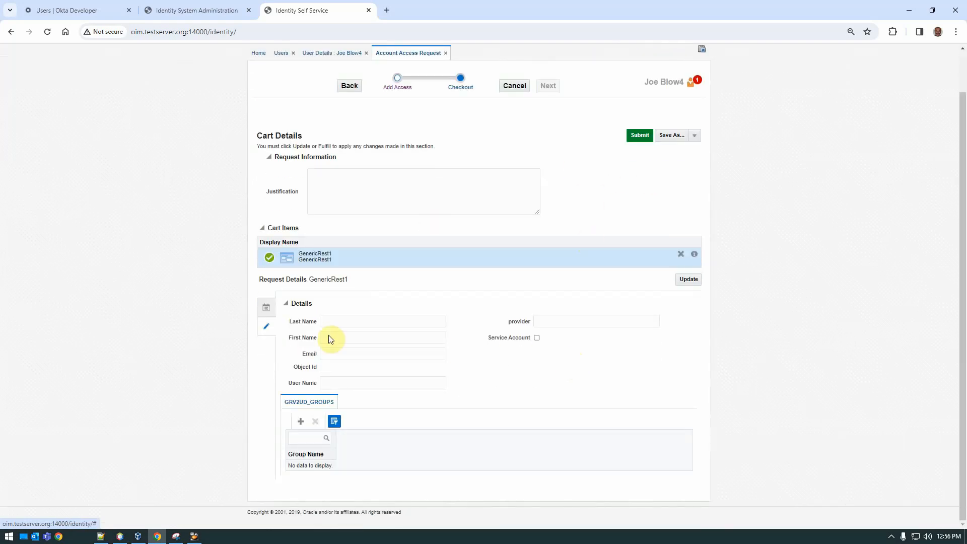
key("alt+Tab")
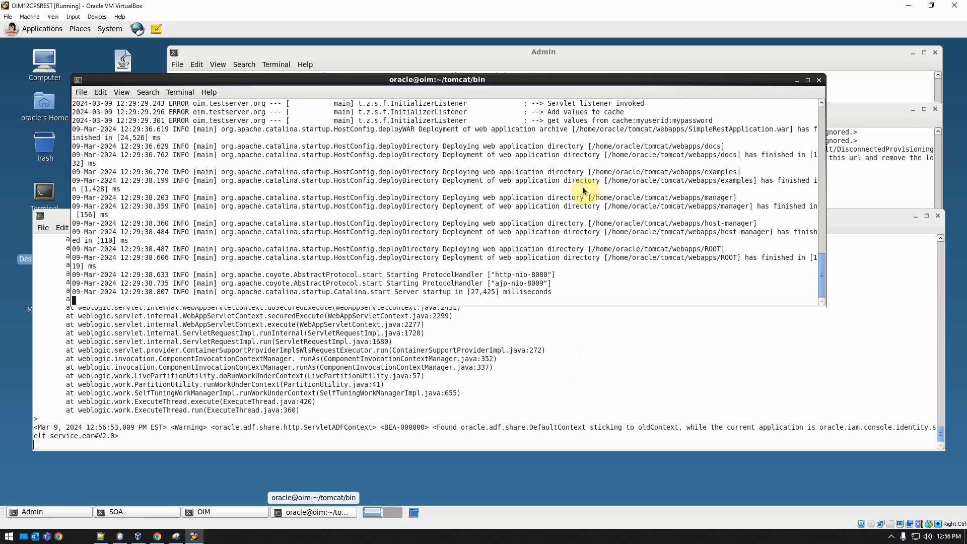
scroll(523, 383, "up", 8)
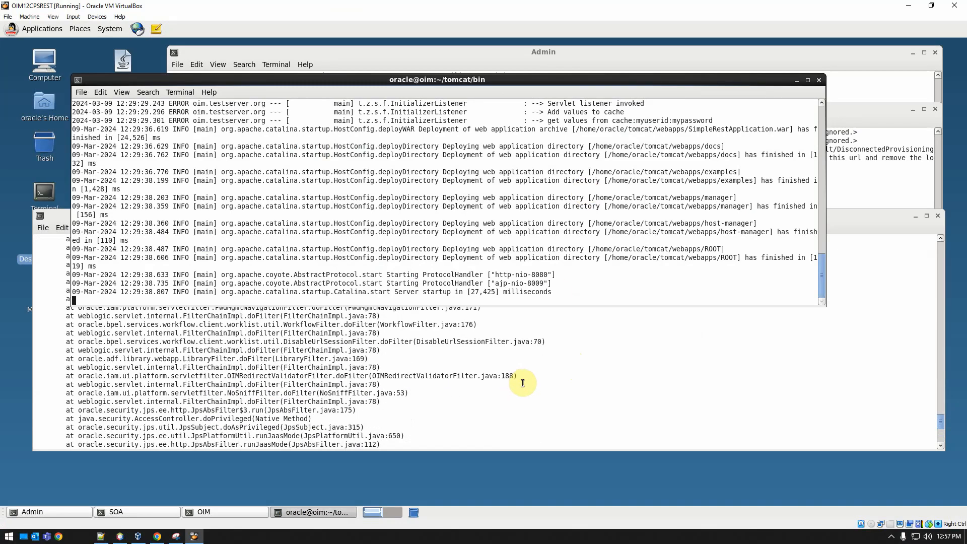
Scroll to the end of the OIM server log in the VM terminal.
scroll(523, 383, "up", 5)
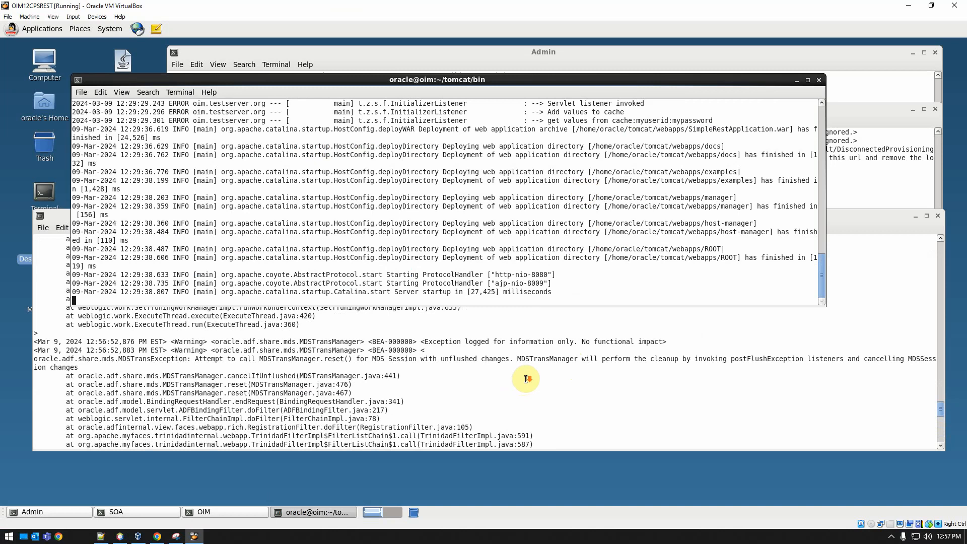
scroll(526, 379, "down", 10)
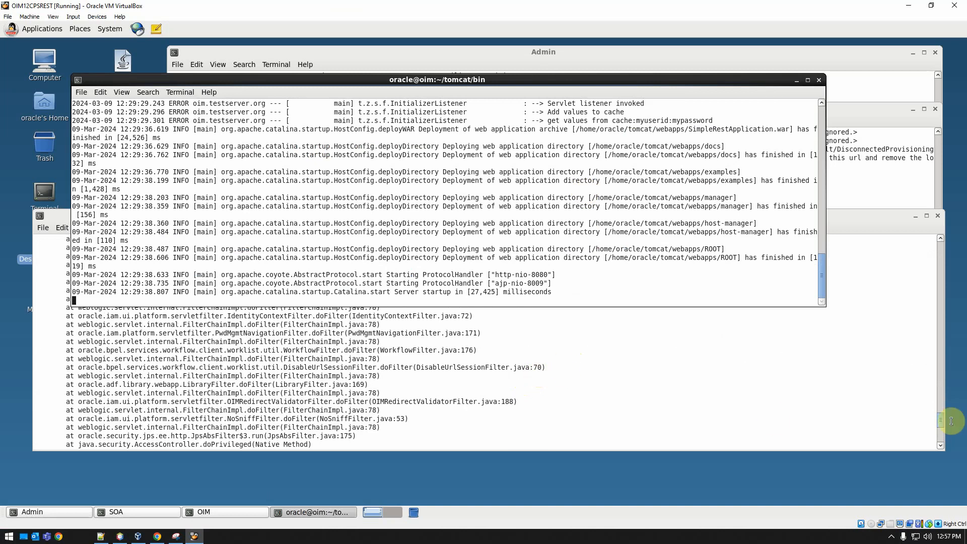
left_click_drag(943, 425, 938, 453)
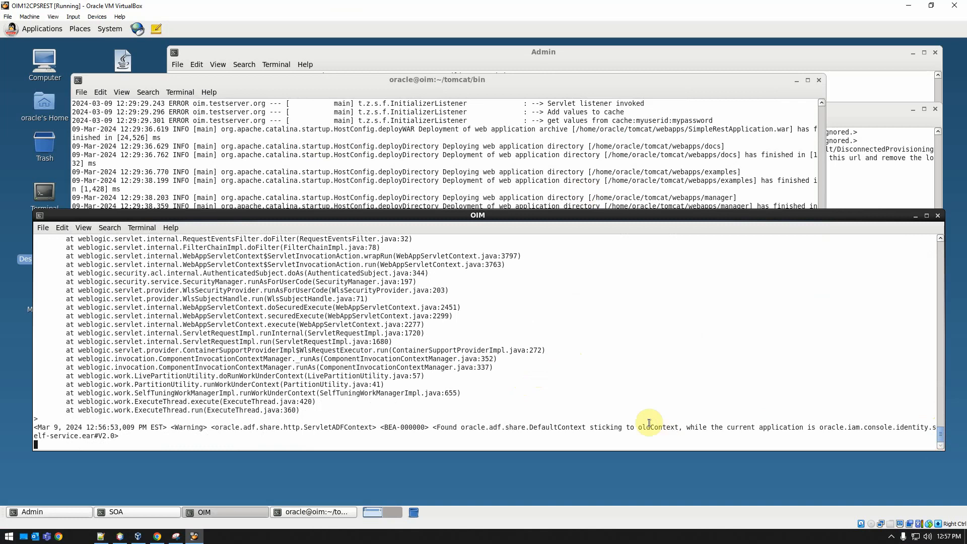
Submit the GenericRest1 account request from the cart.
key("alt+Tab")
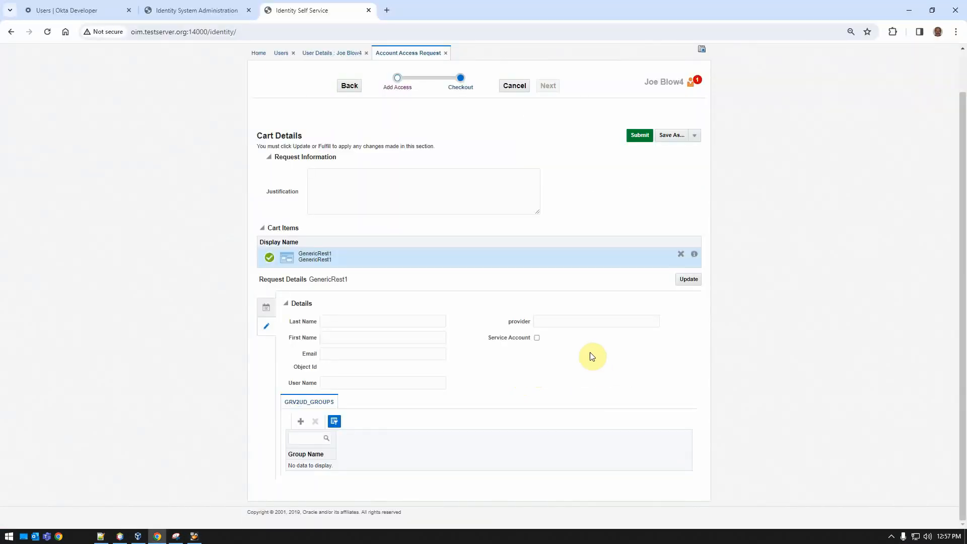
key("alt+Tab")
key("alt+Tab")
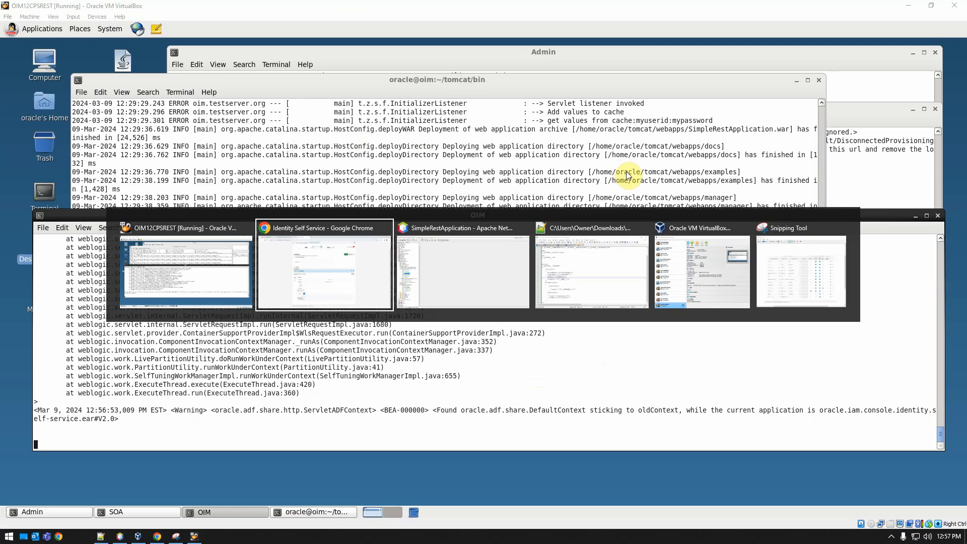
left_click(642, 135)
key("alt+Tab")
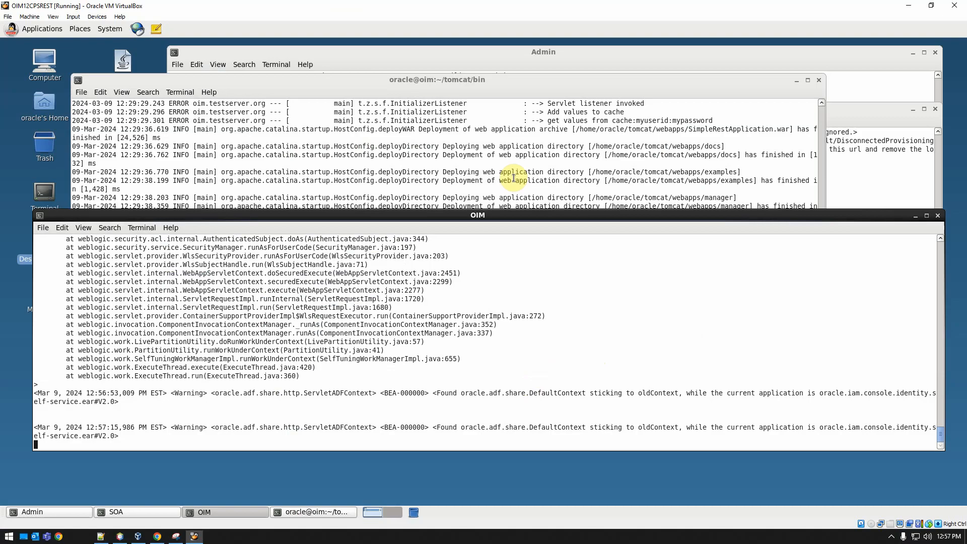
Examine the Tomcat log for the REST call that creates the new user's account.
left_click(483, 89)
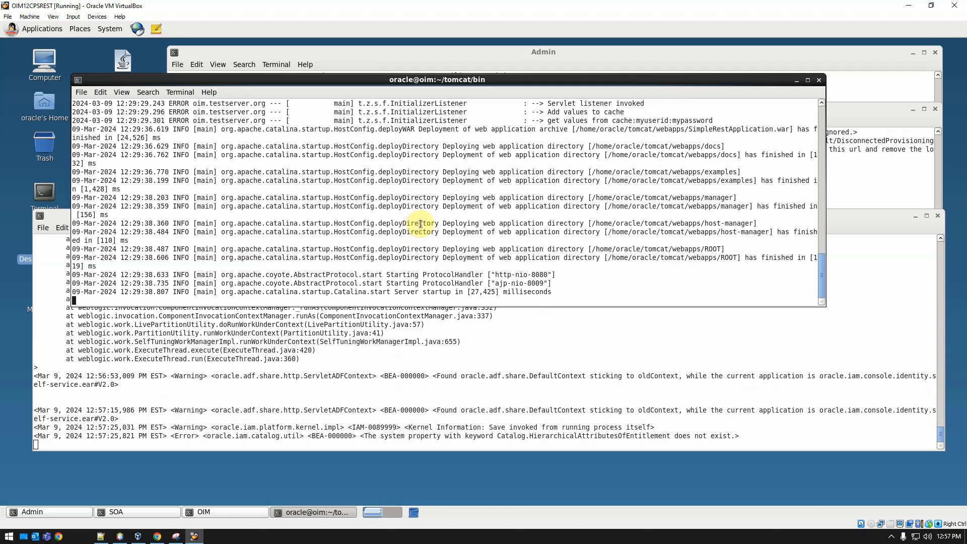
scroll(423, 223, "up", 4)
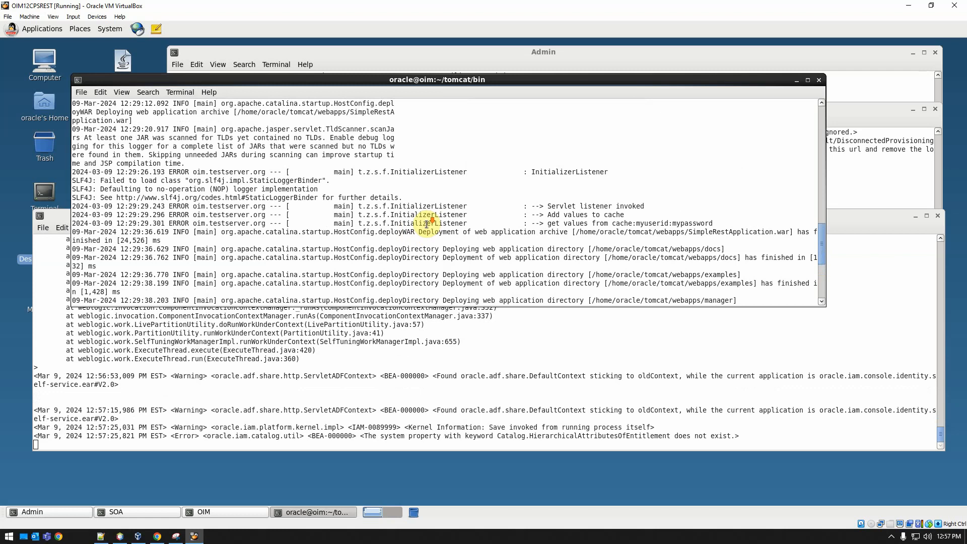
scroll(427, 223, "down", 6)
scroll(426, 231, "up", 14)
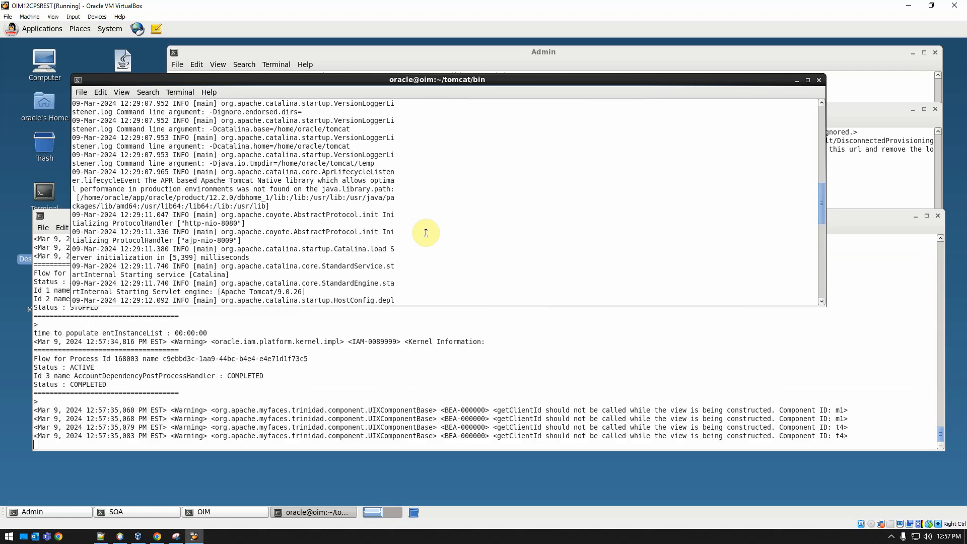
scroll(427, 234, "down", 10)
scroll(431, 237, "up", 9)
scroll(432, 237, "down", 3)
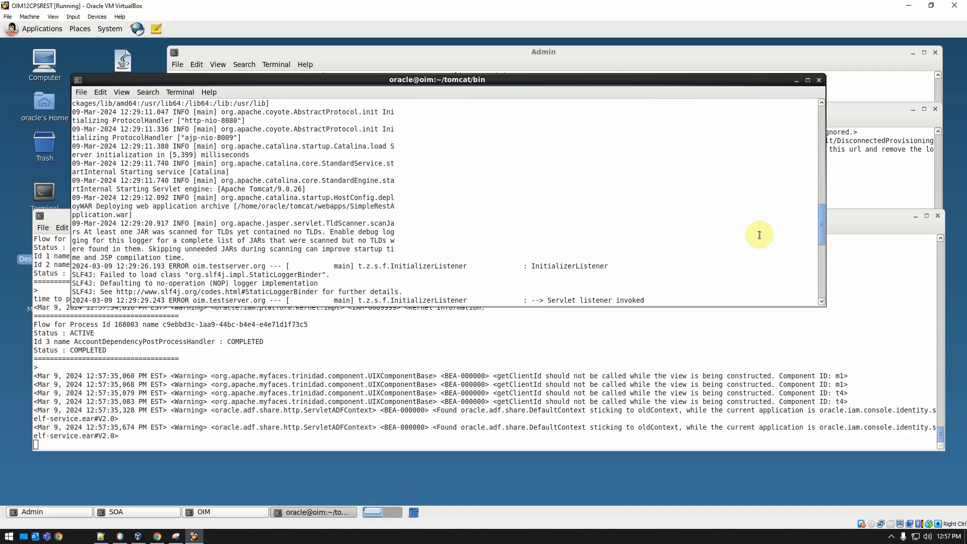
left_click_drag(821, 225, 826, 292)
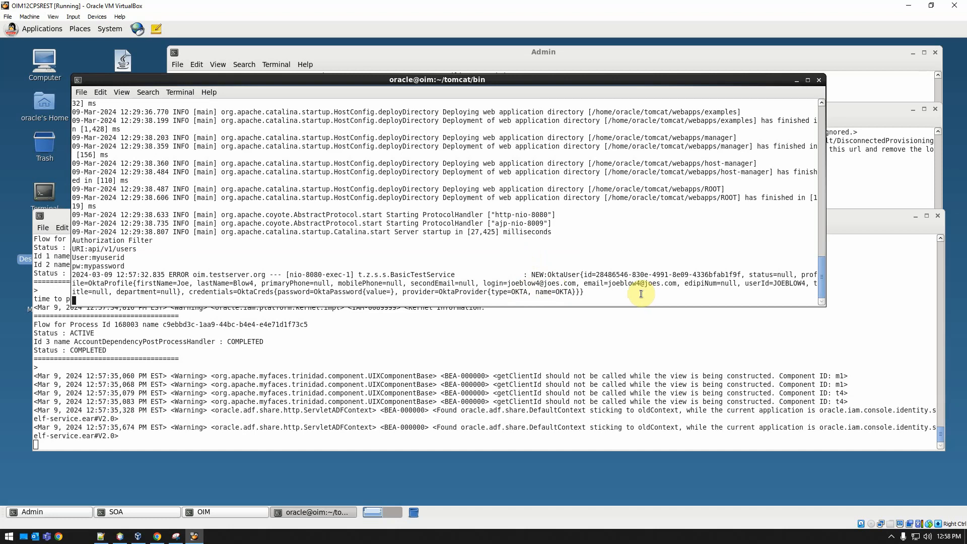
left_click(891, 538)
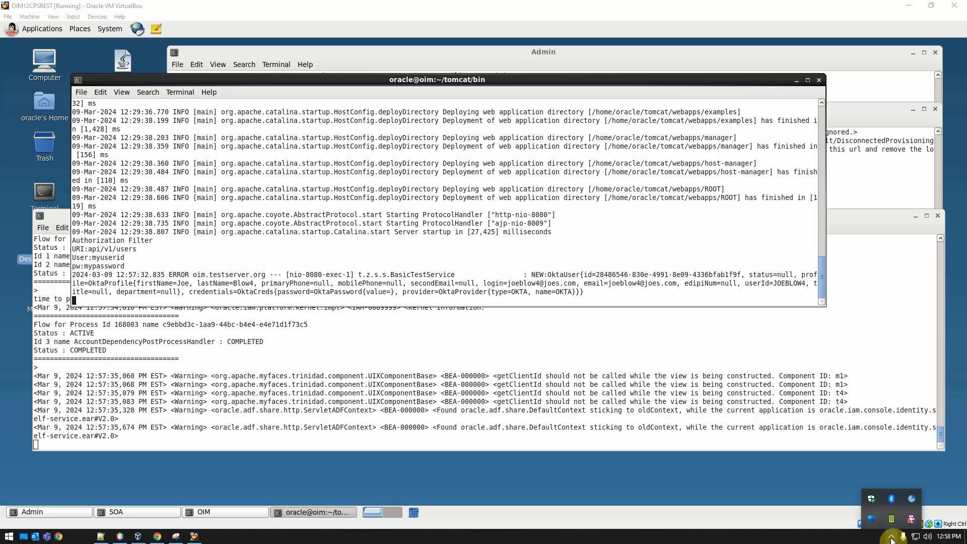
right_click(911, 519)
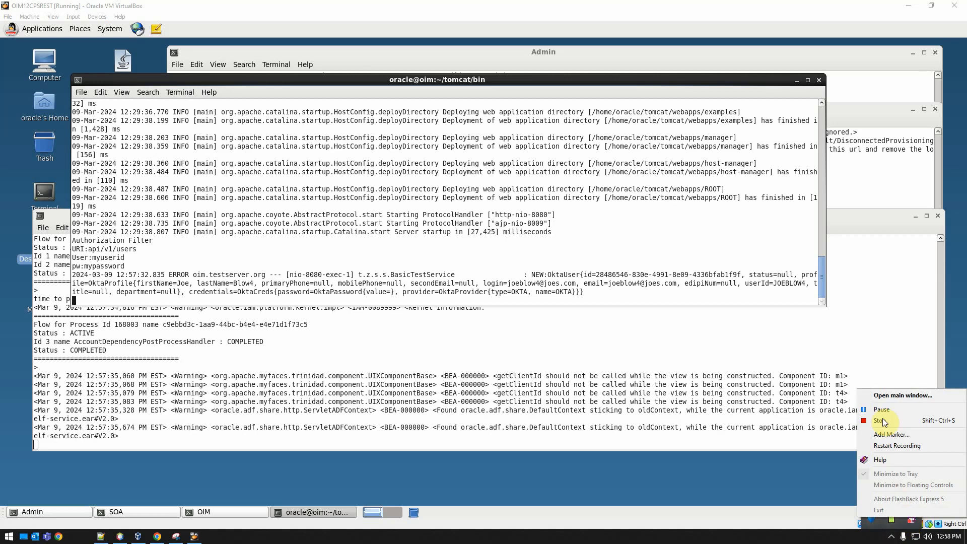